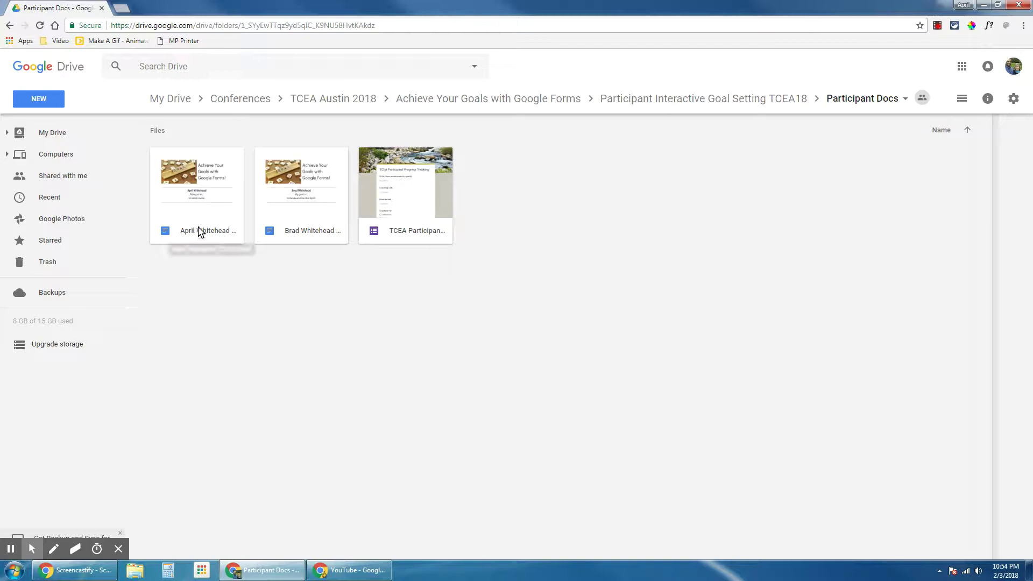
Step: Make a copy of the first participant's TCEA18 goal doc in Participant Docs and open the copy
click(201, 276)
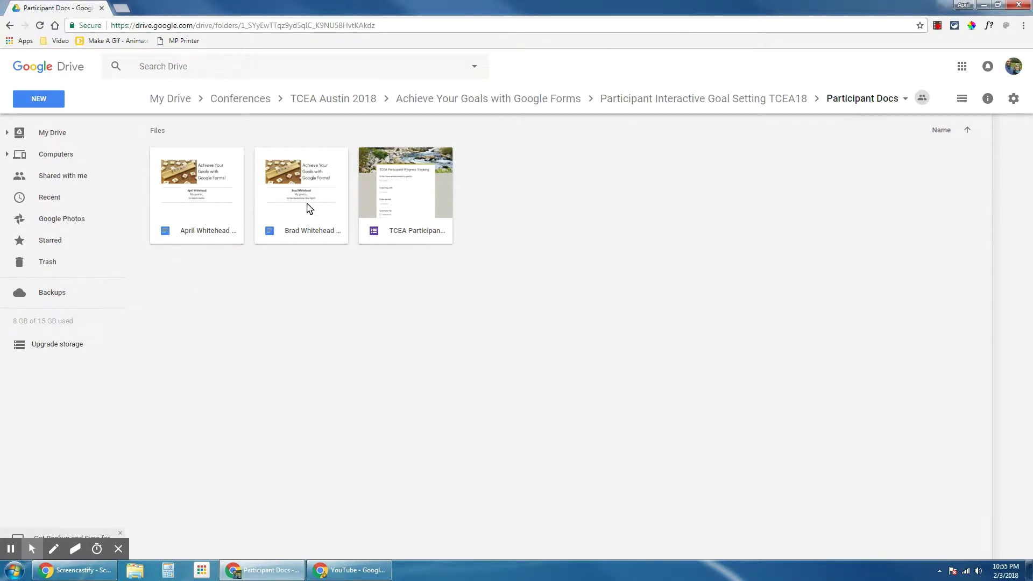
right_click(194, 230)
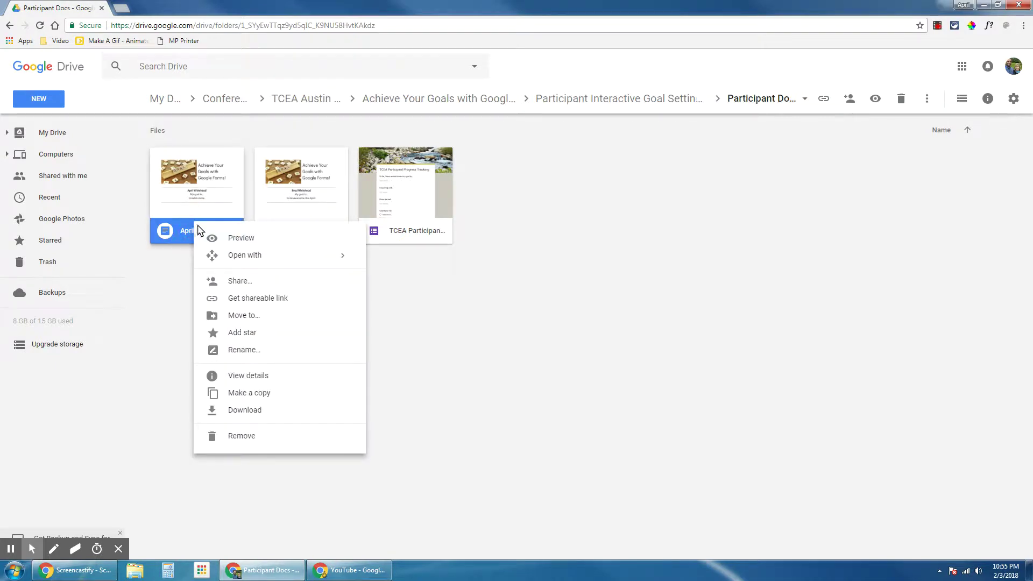
click(256, 395)
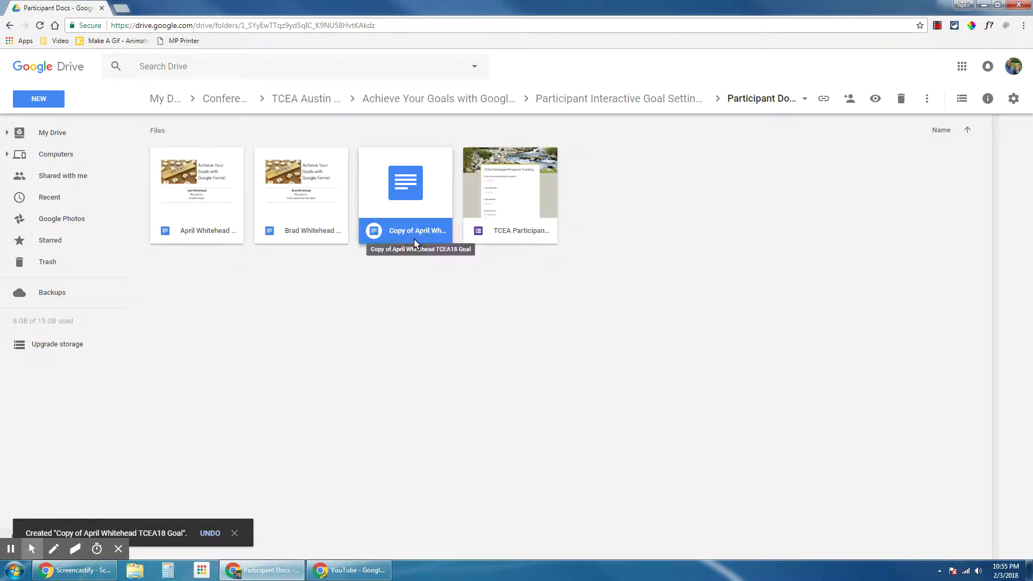
double_click(415, 229)
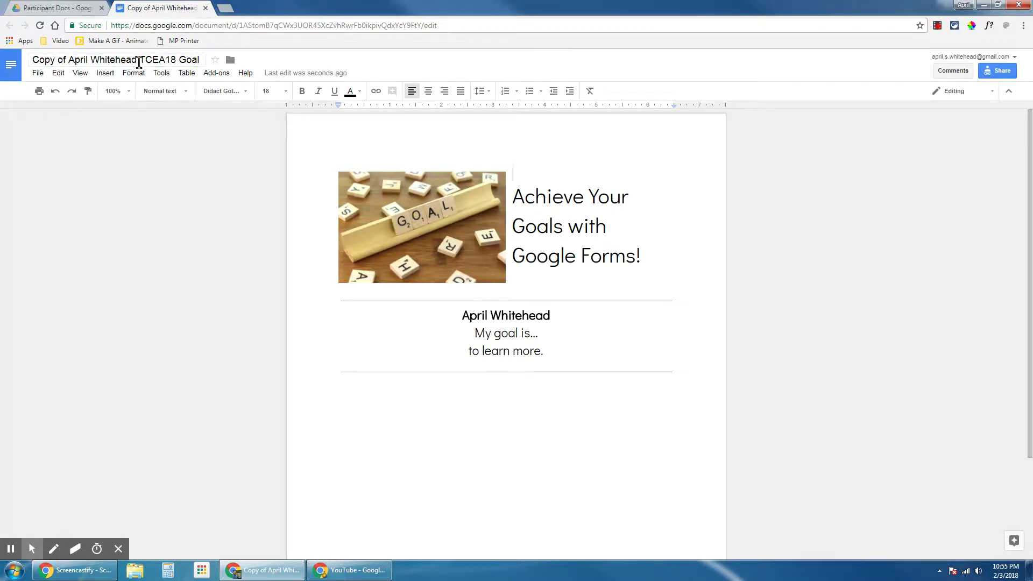
Step: Replace the old name in the doc title and the name line with the new participant's name
drag(140, 62, 28, 65)
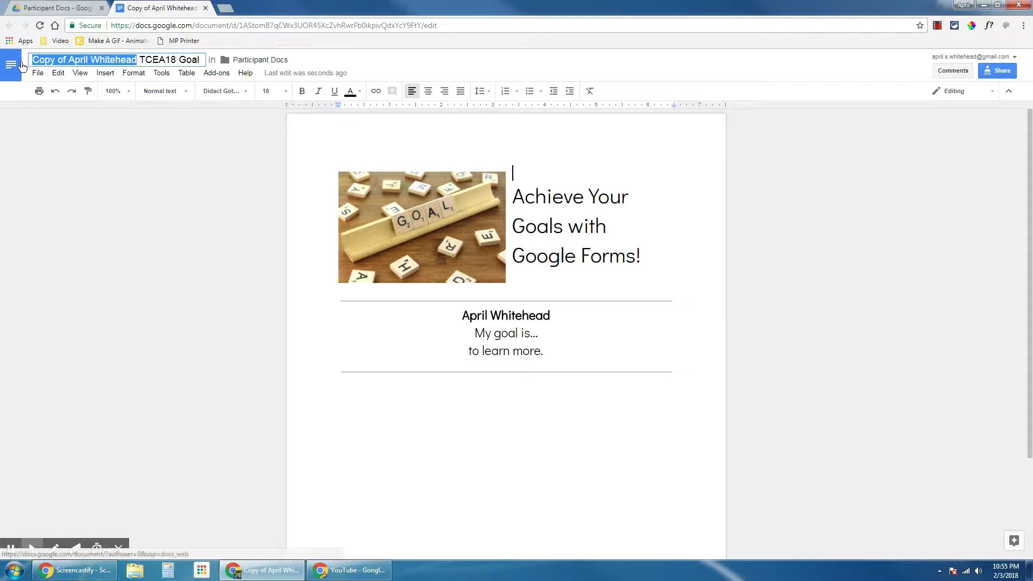
text(Jane Doe)
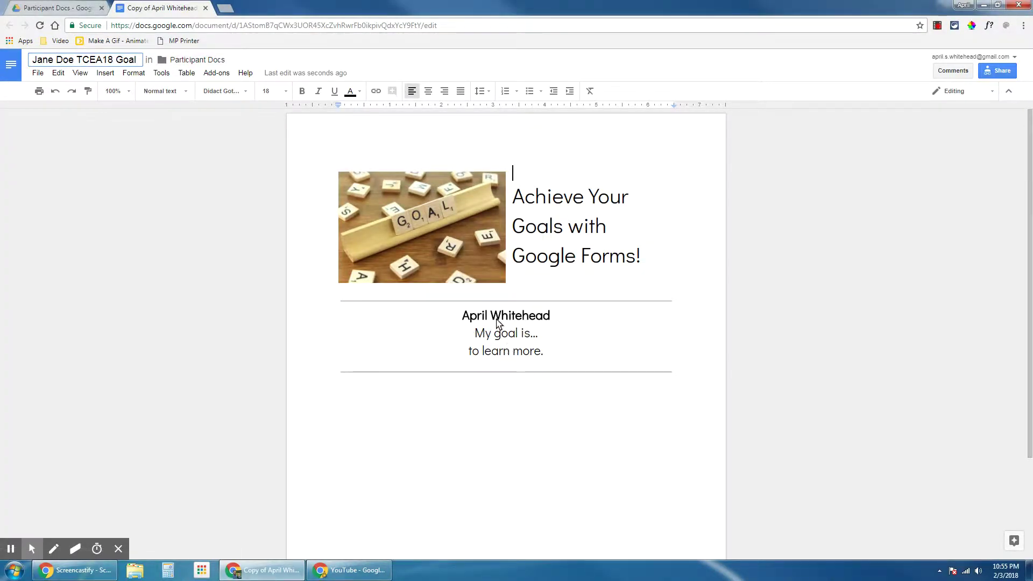
click(466, 318)
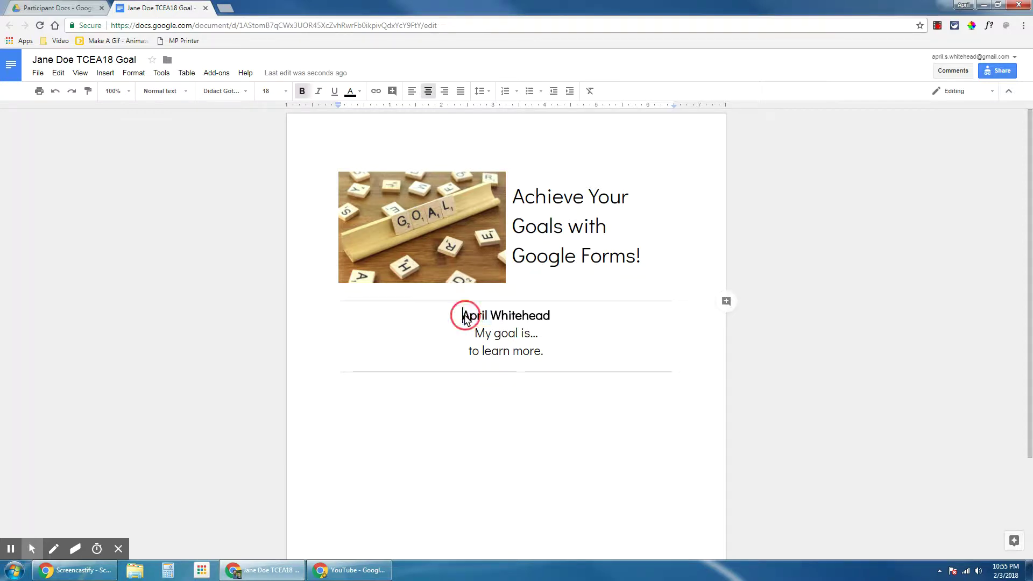
drag(465, 317, 559, 317)
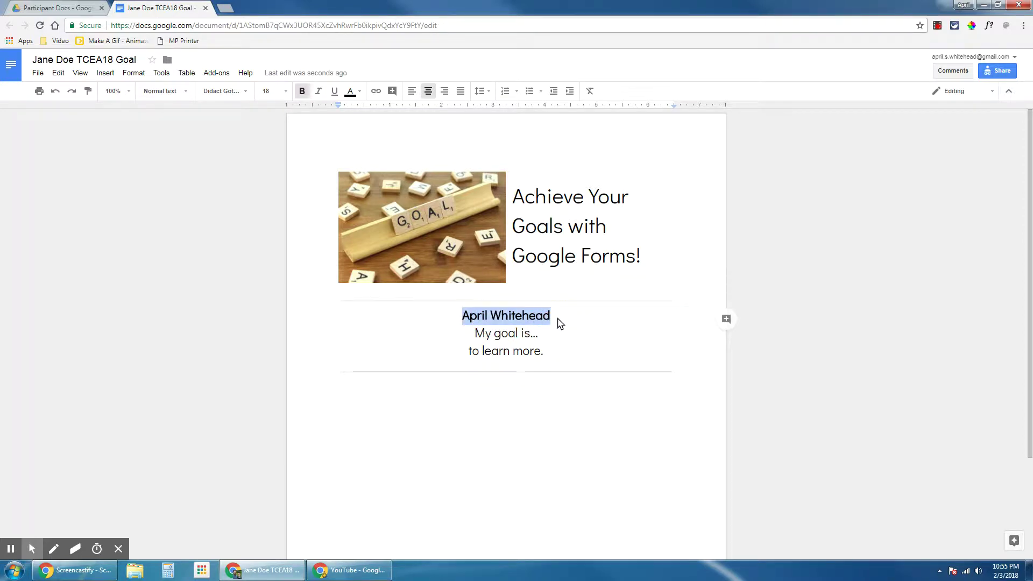
text(Jane Doe)
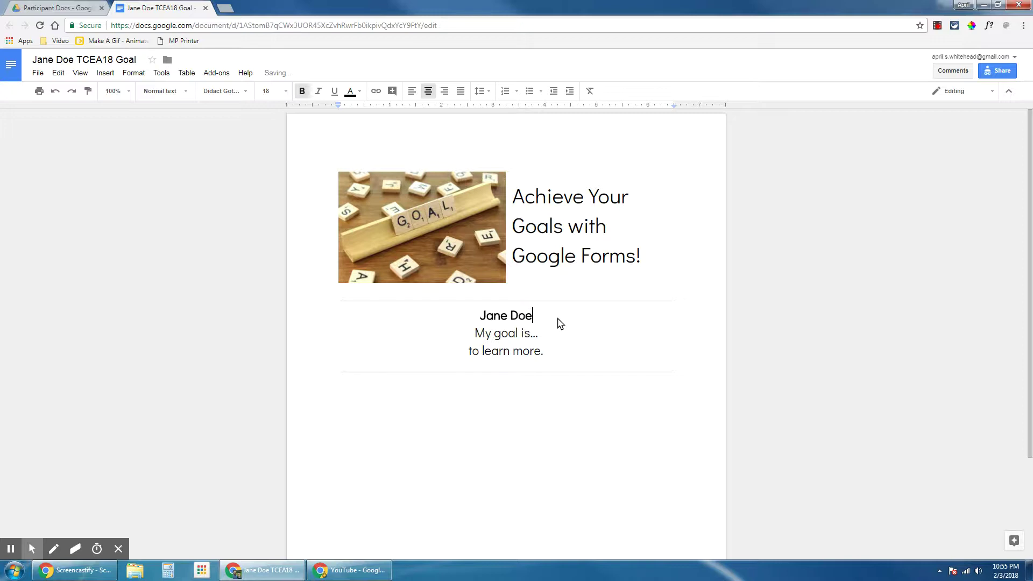
Step: Extend the goal line with 'awesome things at TCEA.' and close the doc
click(541, 355)
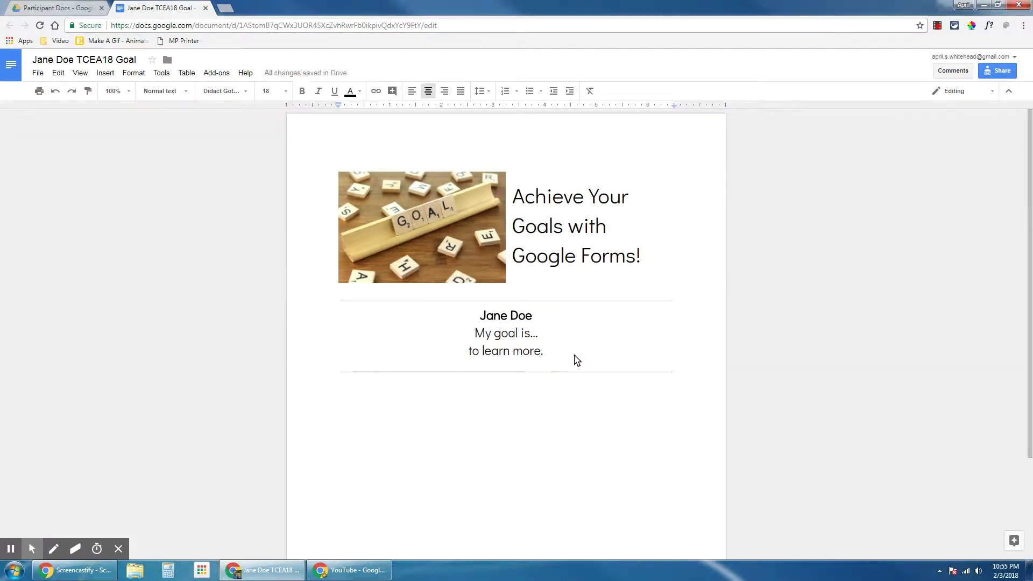
text(awesome)
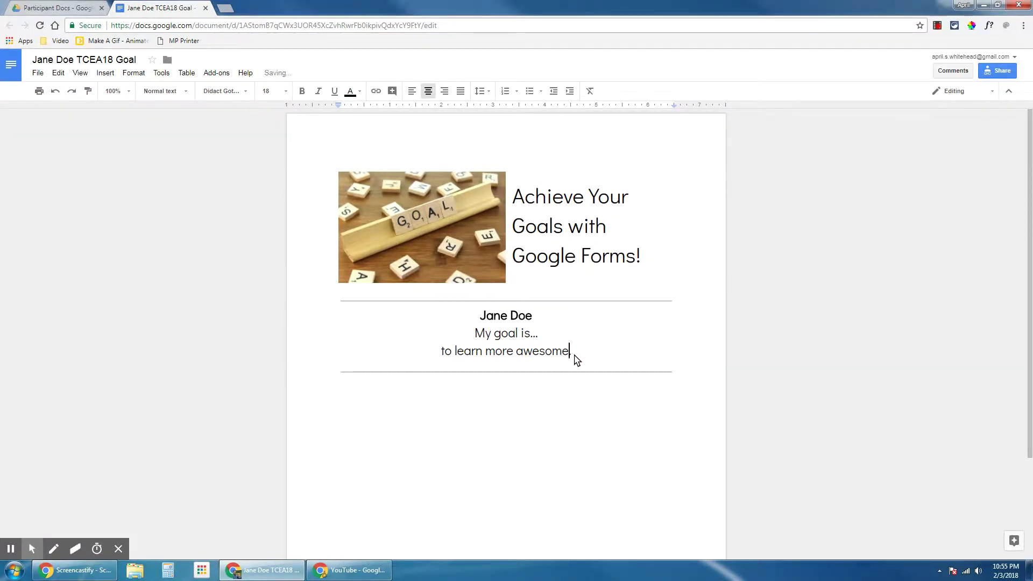
text( things at TC)
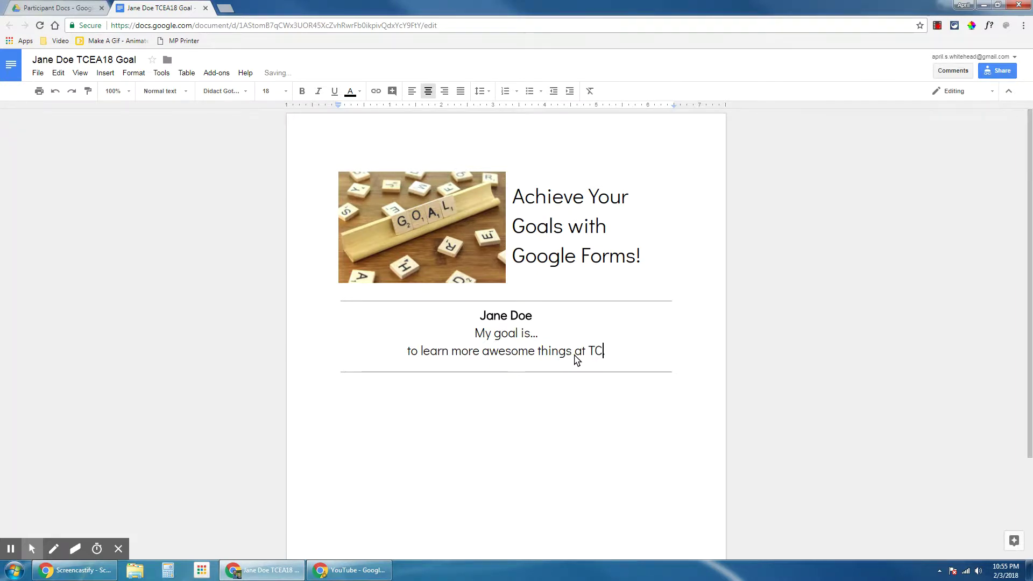
text(EA.)
click(713, 389)
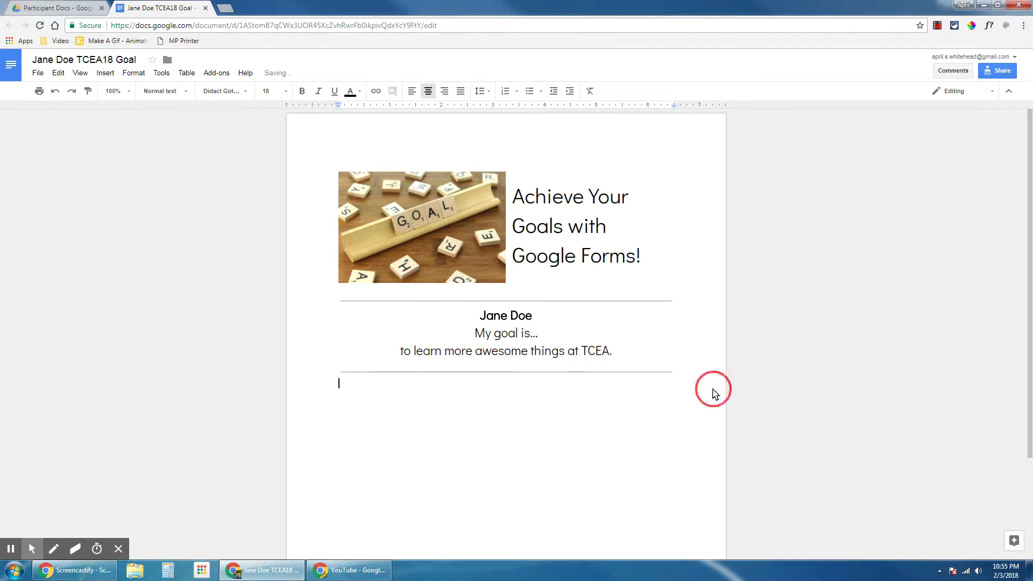
click(206, 8)
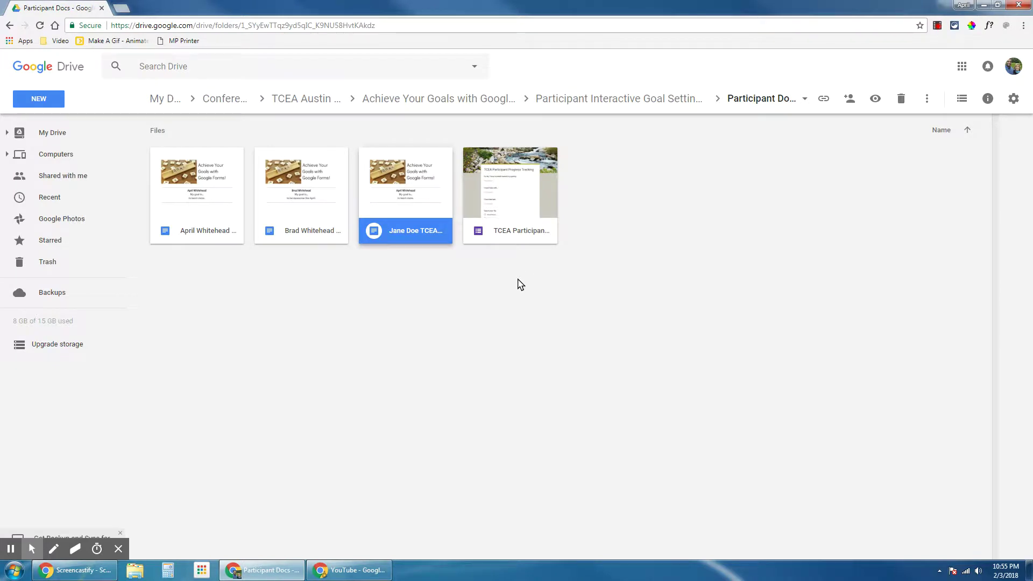
Step: Open the TCEA Participant Progress Tracking form and select the 'I have learned..' question
double_click(535, 194)
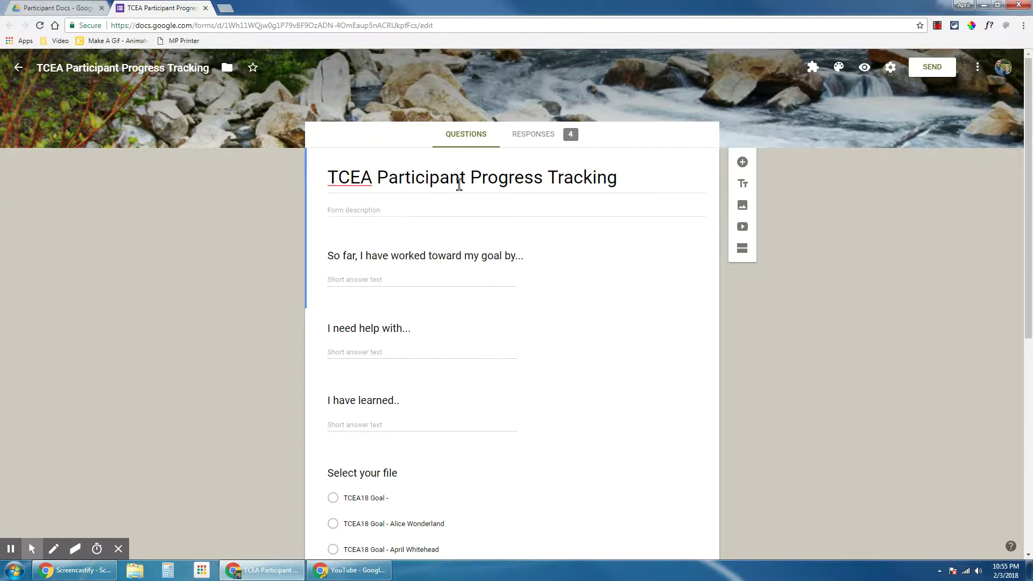
scroll(485, 277, down, 1)
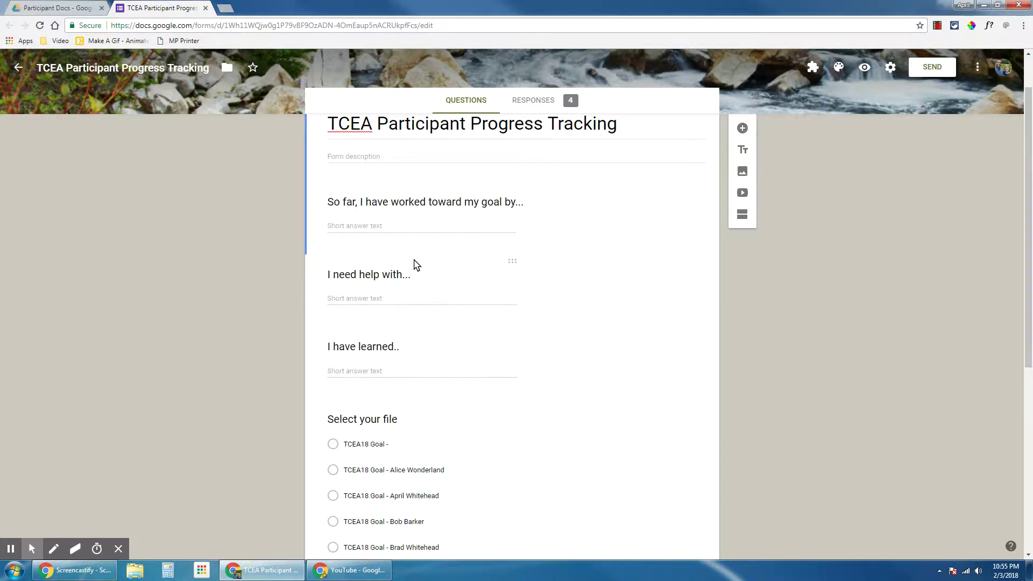
scroll(405, 262, down, 1)
scroll(377, 210, up, 1)
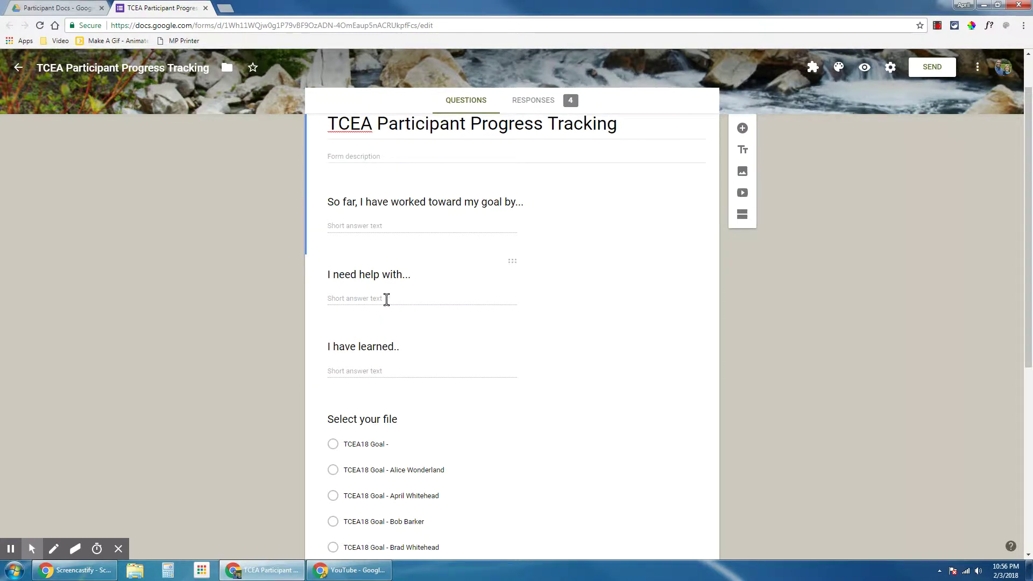
click(351, 373)
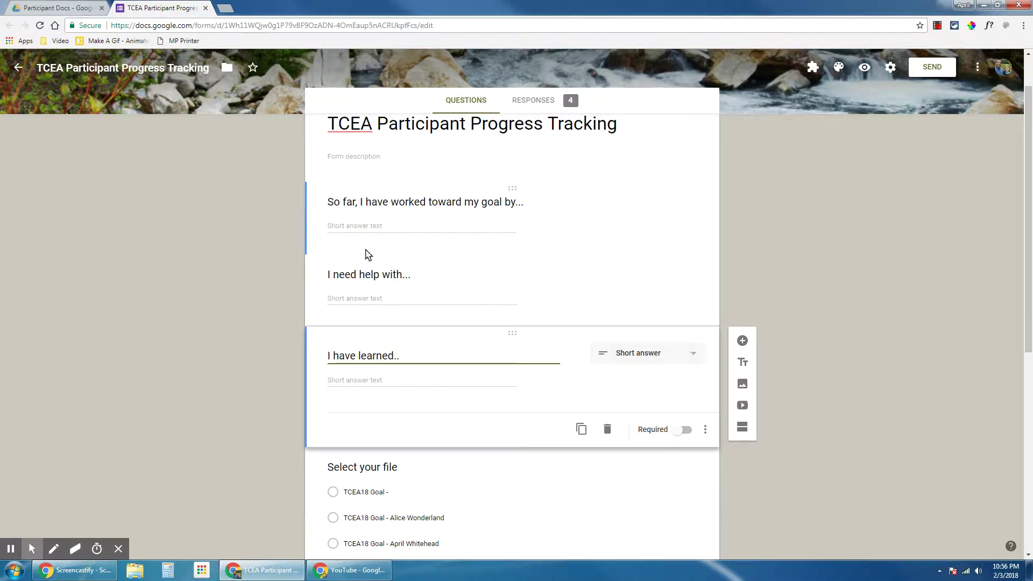
Step: Review the 'Select your file' question and its TCEA18 Goal doc options
scroll(369, 299, down, 3)
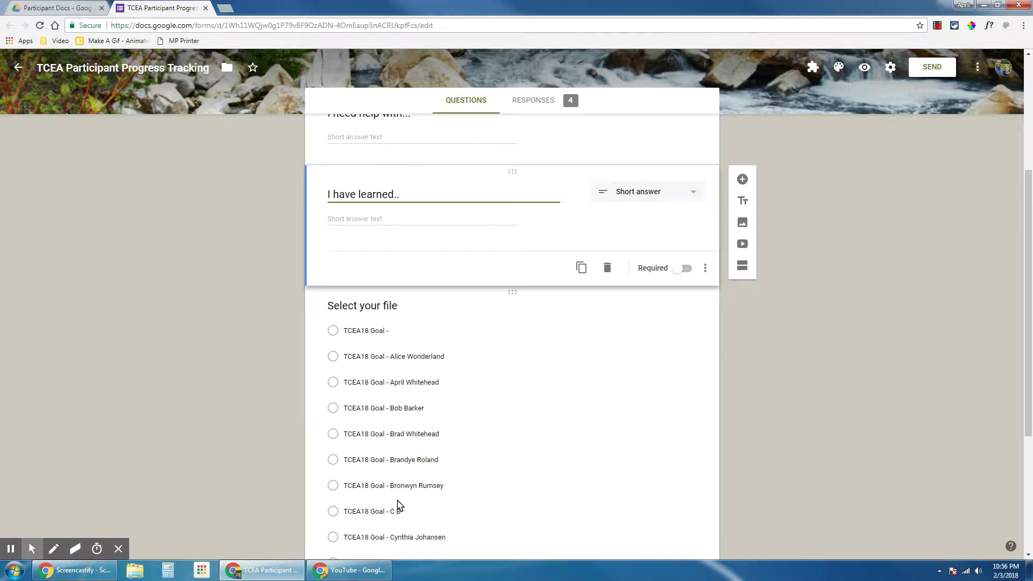
scroll(399, 507, down, 1)
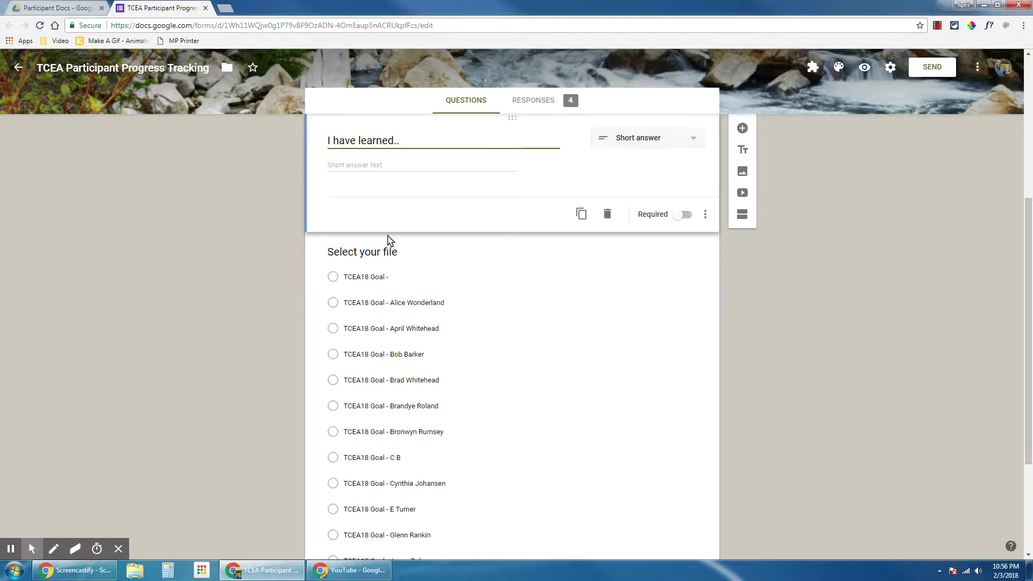
scroll(402, 425, down, 2)
scroll(405, 445, up, 3)
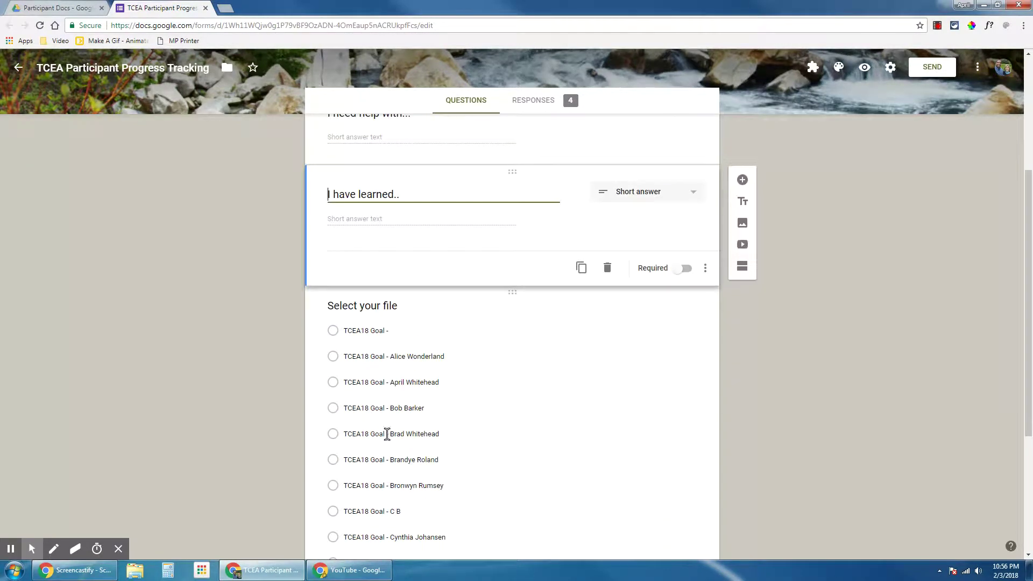
scroll(423, 453, up, 2)
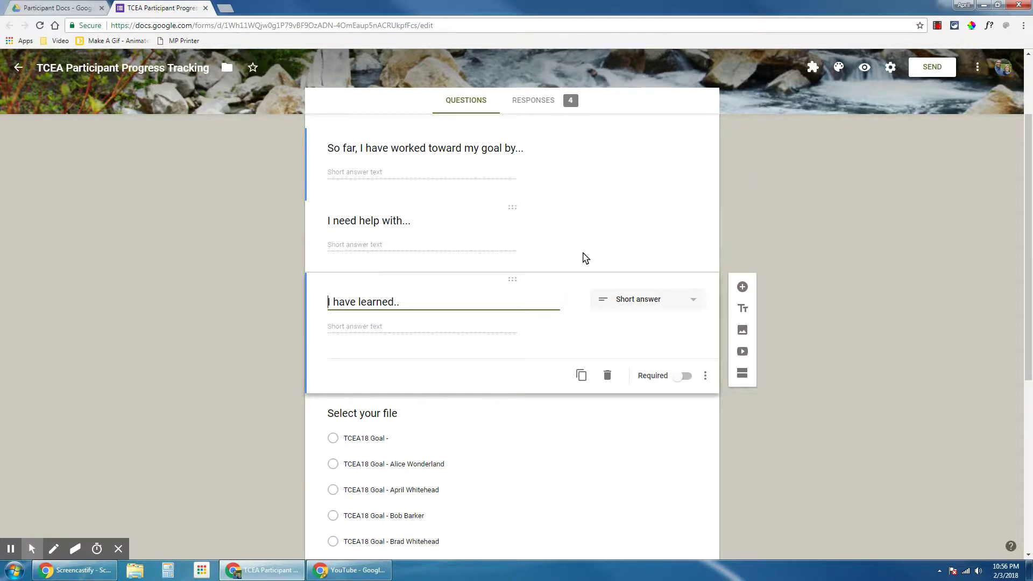
scroll(374, 425, down, 1)
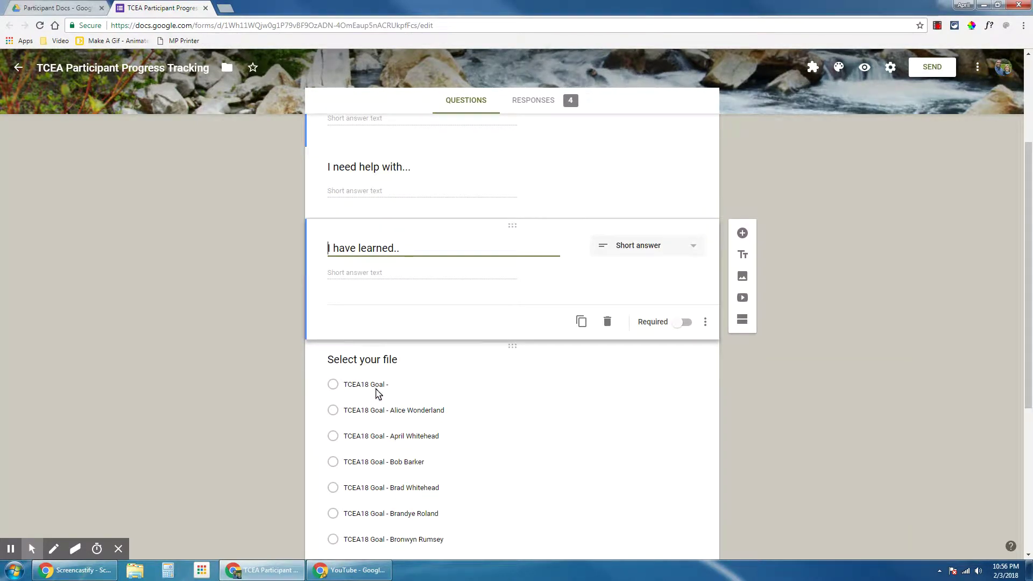
click(376, 407)
right_click(373, 389)
scroll(290, 369, up, 3)
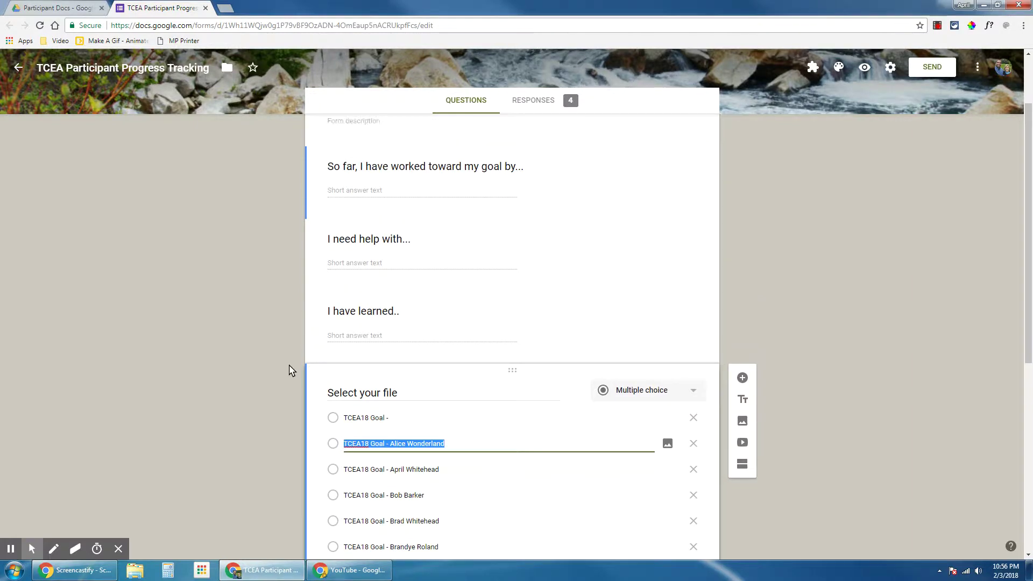
Step: Copy the form as 'TCEA Participant Progress Tracking' and prefix the original's title with {old}
click(977, 67)
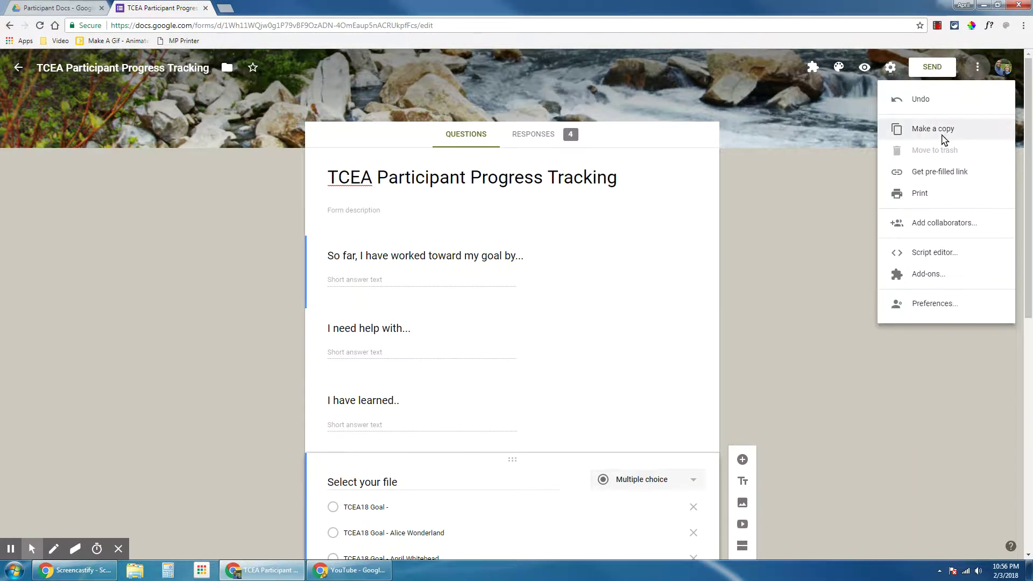
click(942, 129)
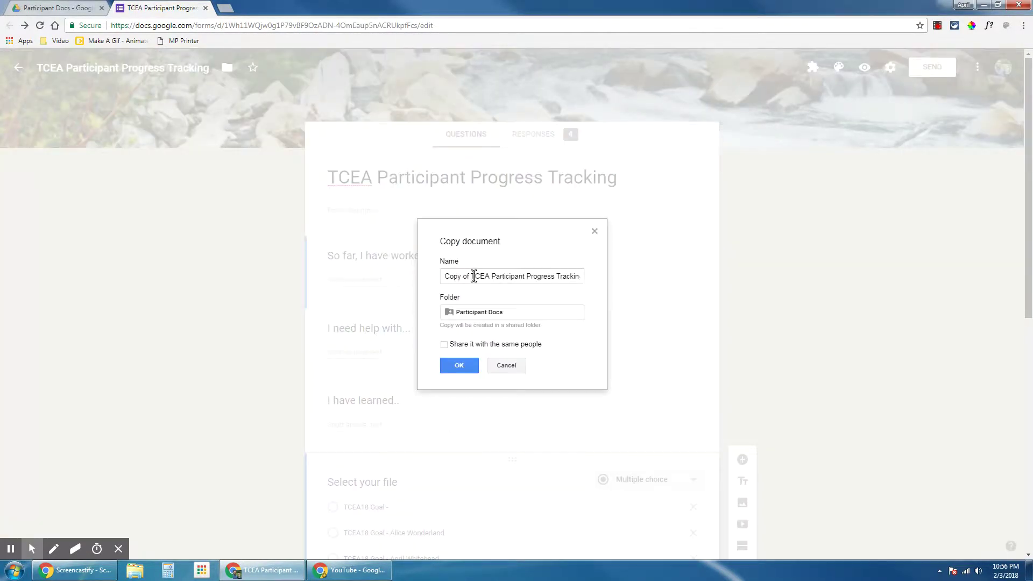
click(473, 276)
drag(473, 276, 426, 277)
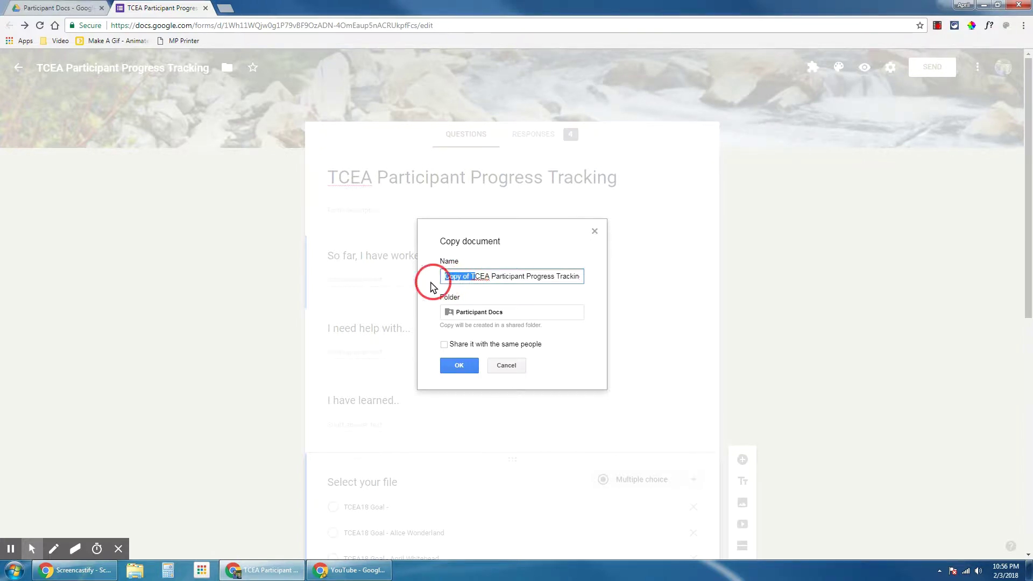
key(BackSpace)
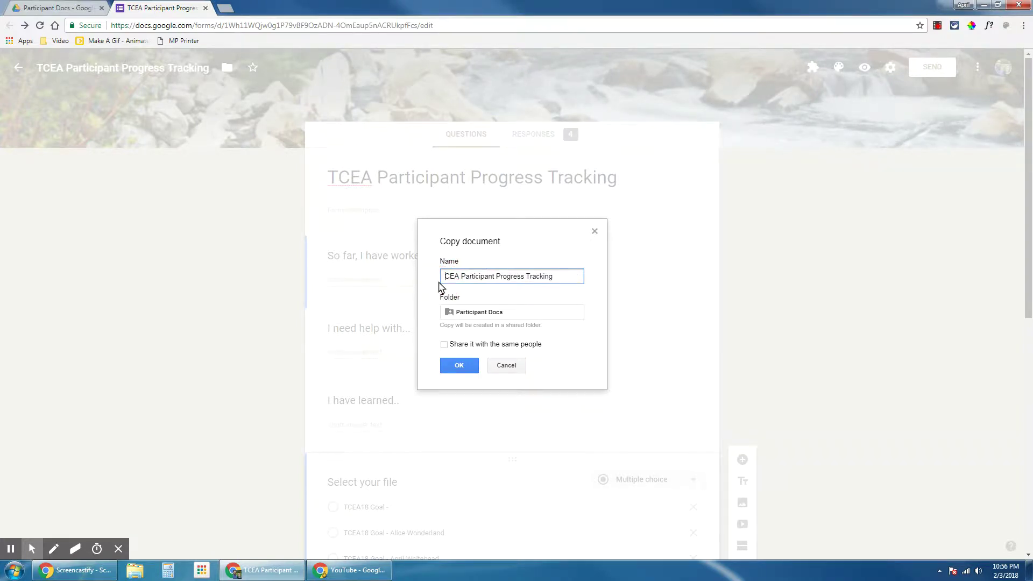
text(T)
click(469, 350)
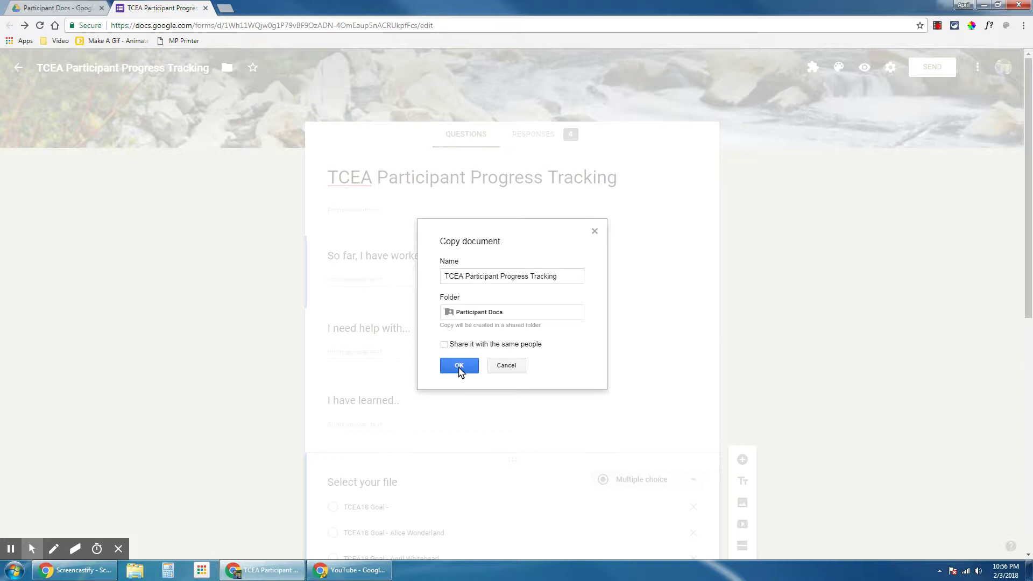
click(462, 368)
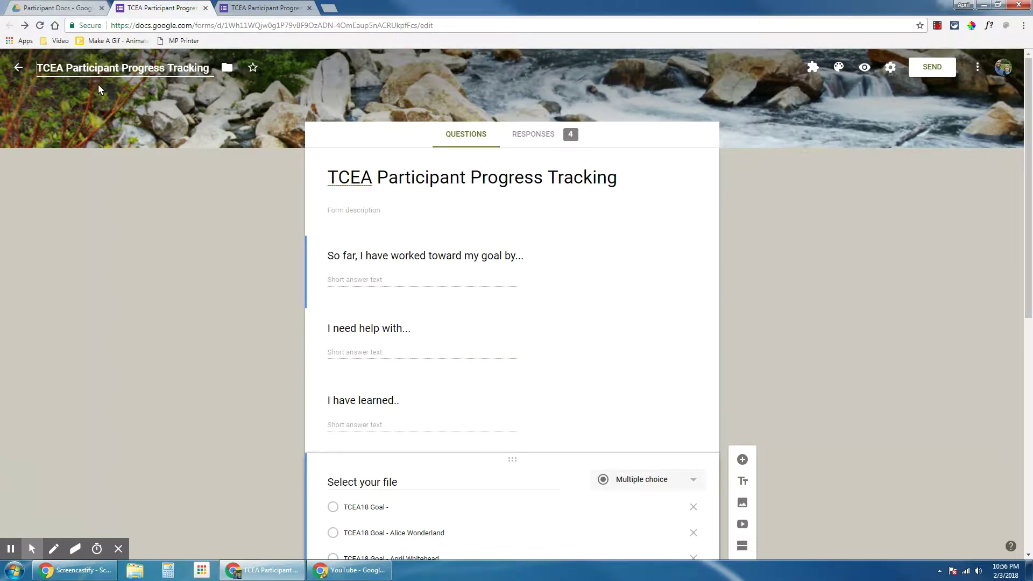
text({old)
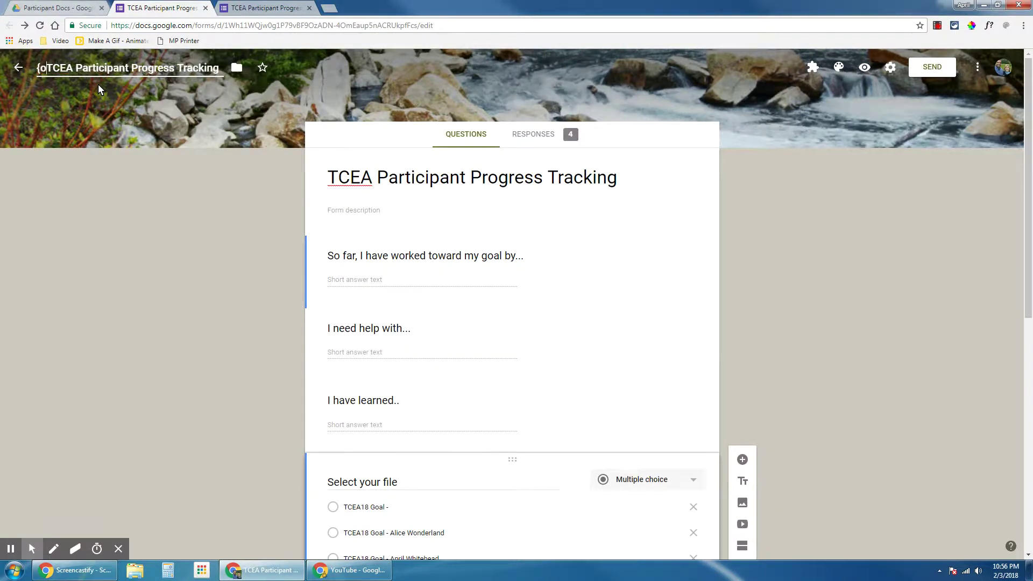
text(})
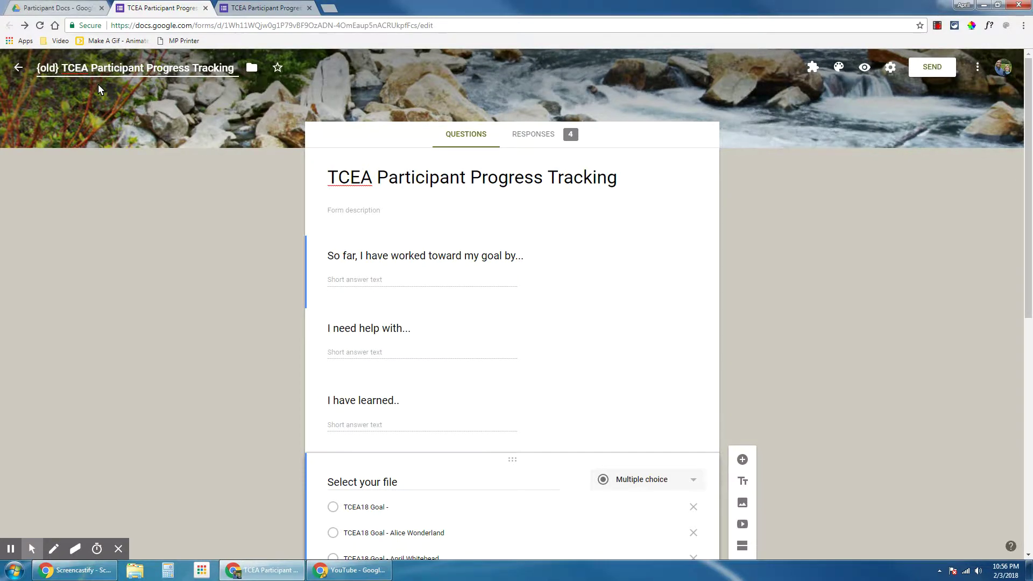
Step: Close the {old} original and delete the 'Select your file' question from the copy
click(205, 8)
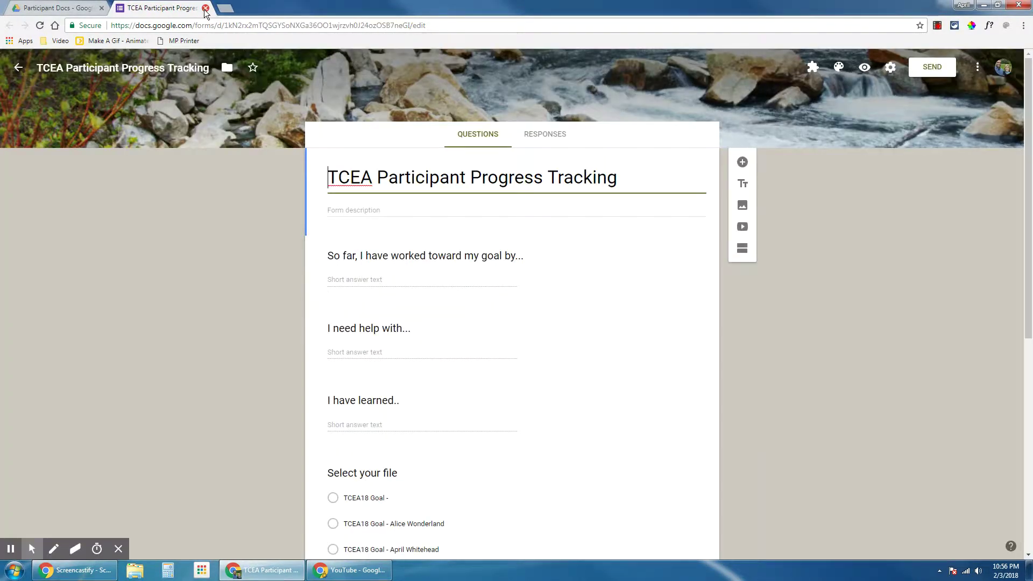
scroll(419, 494, down, 1)
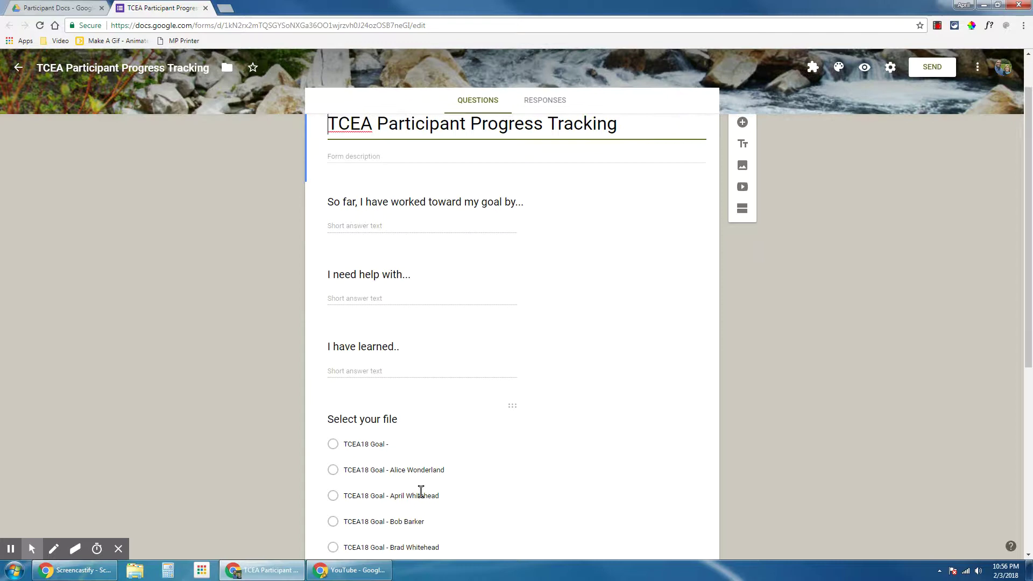
click(468, 424)
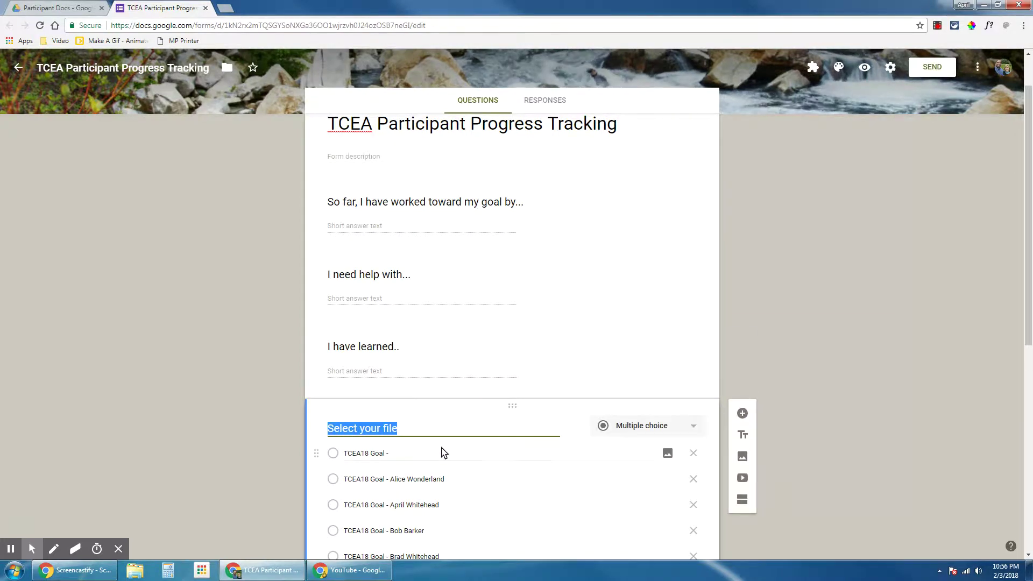
scroll(443, 452, down, 2)
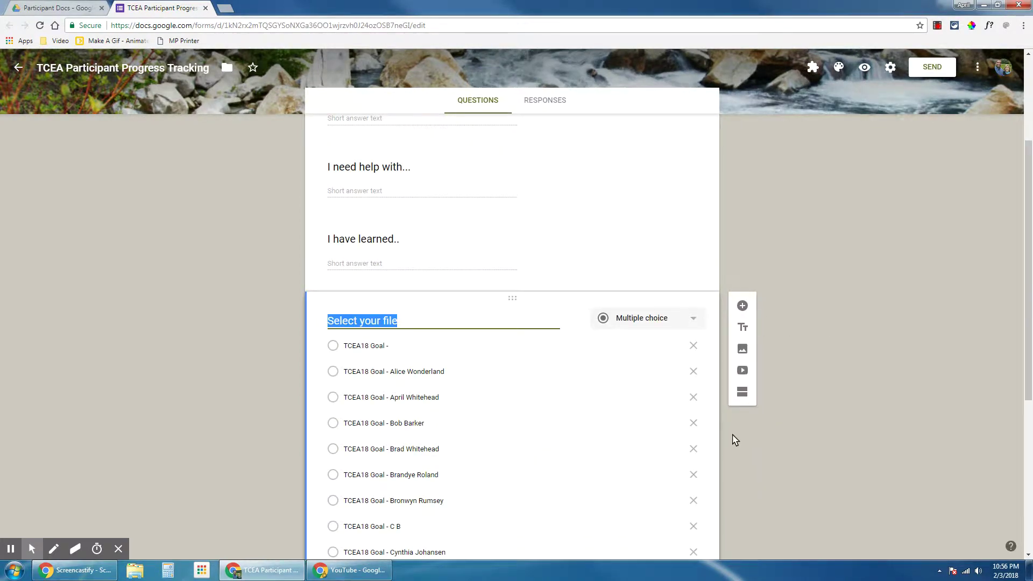
scroll(631, 416, down, 3)
scroll(631, 416, down, 3)
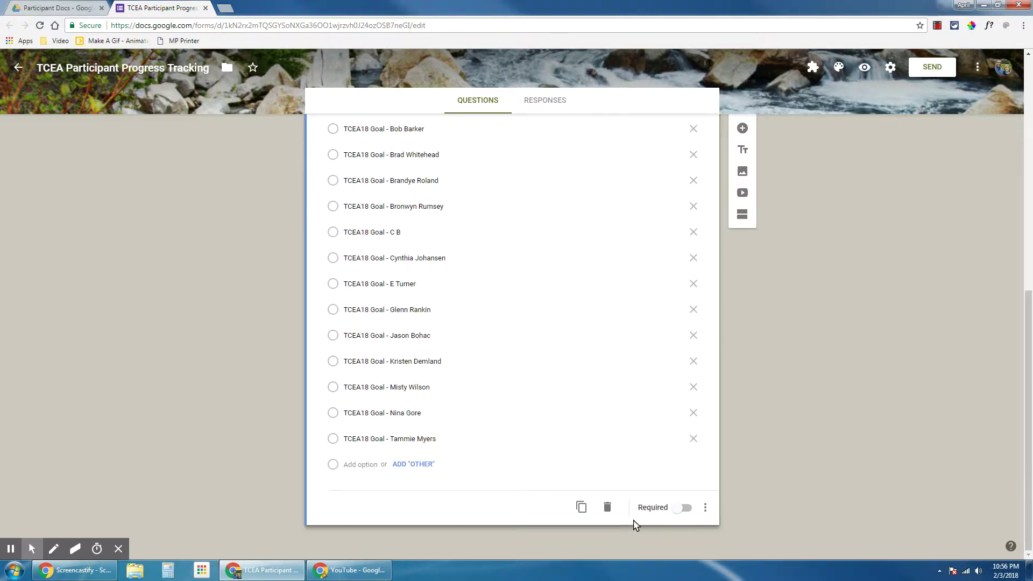
click(608, 508)
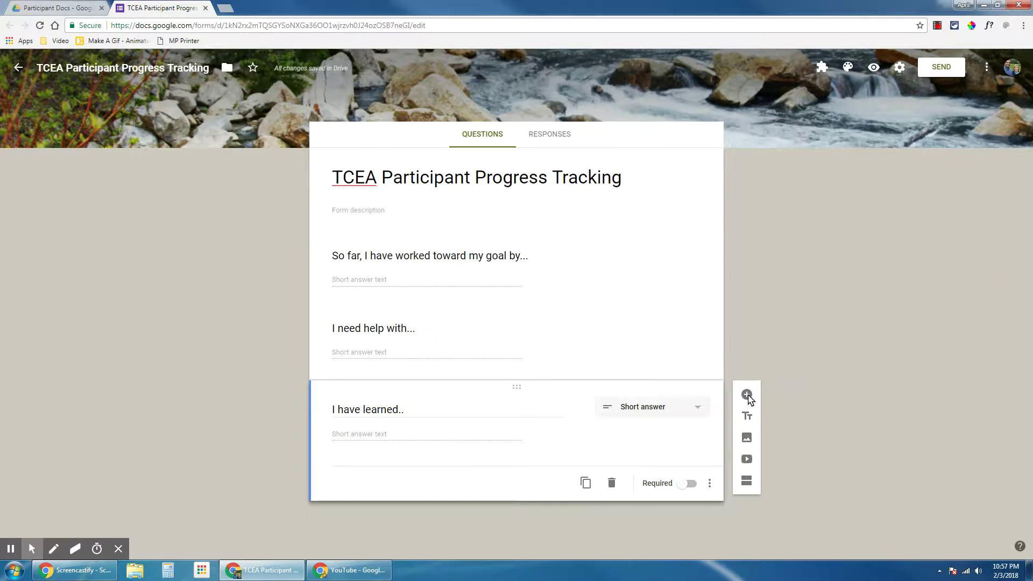
Step: Add a multiple-choice question titled 'Select Your Document' after 'I have learned..'
click(746, 395)
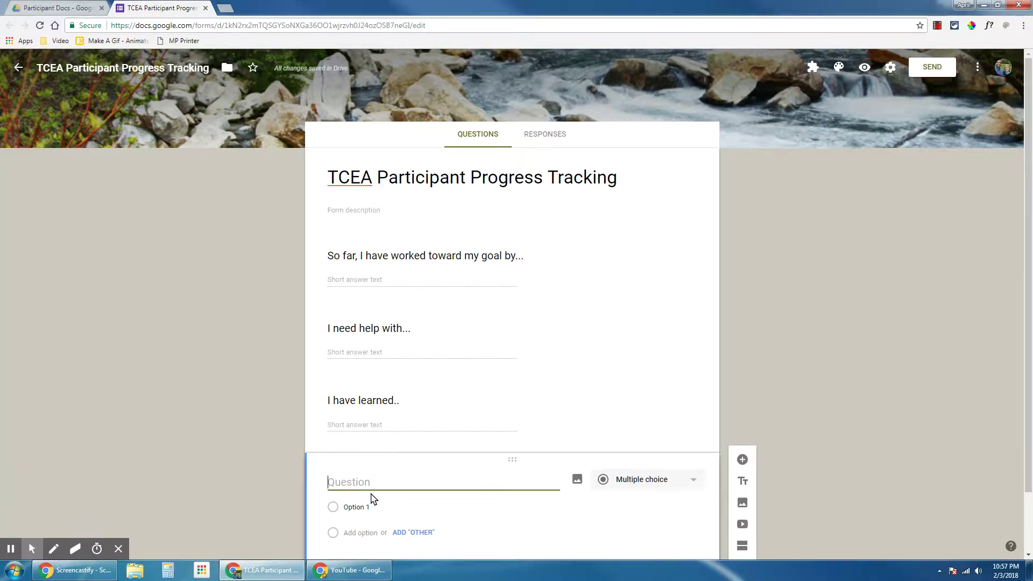
text(Select Y)
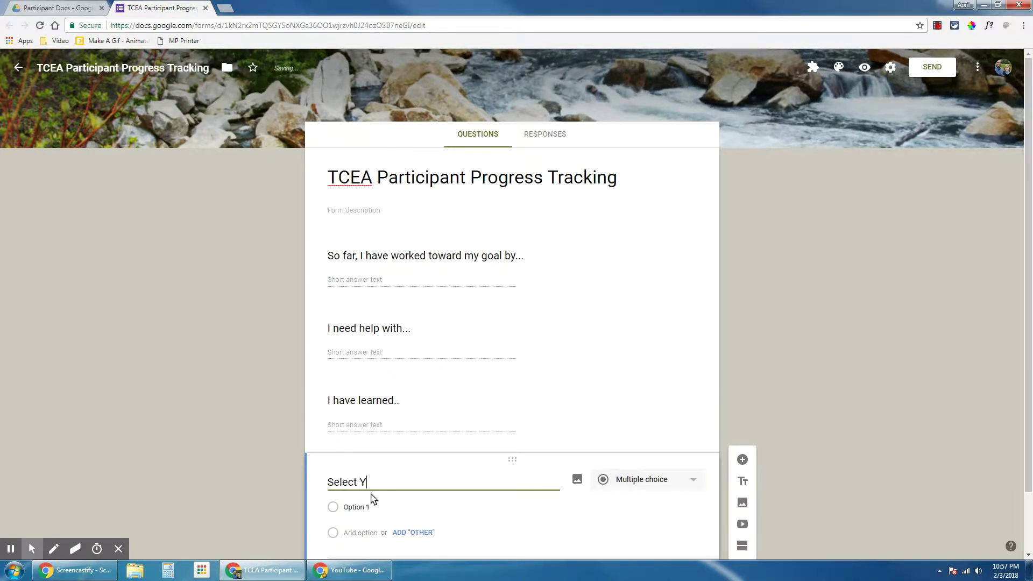
text(our Do)
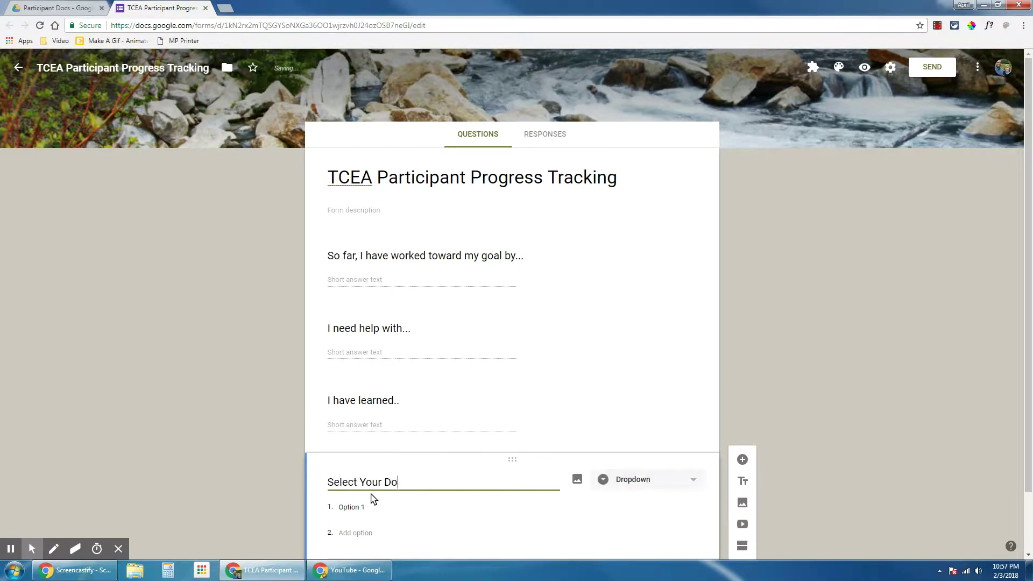
text(cument)
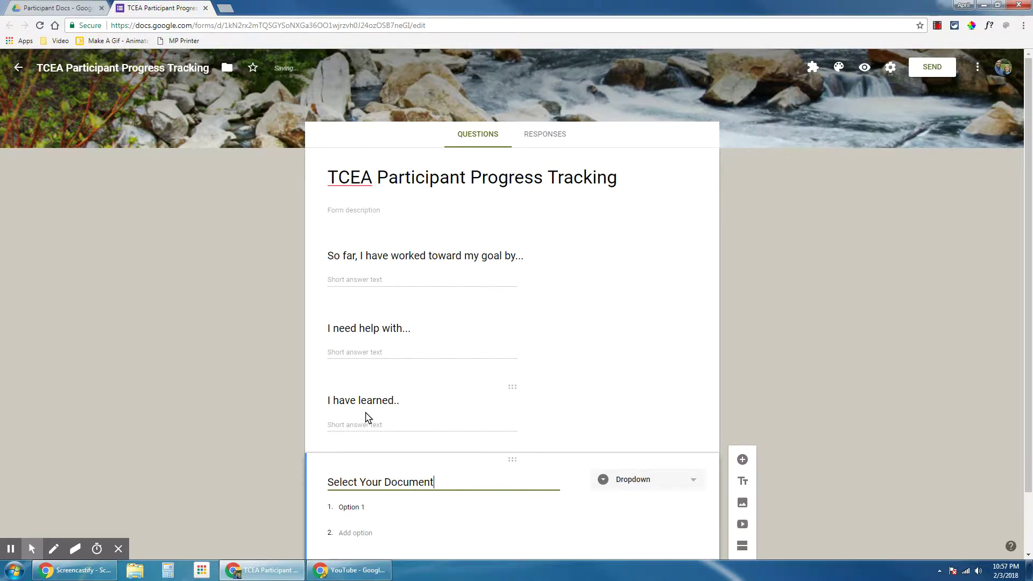
scroll(376, 414, down, 2)
click(644, 416)
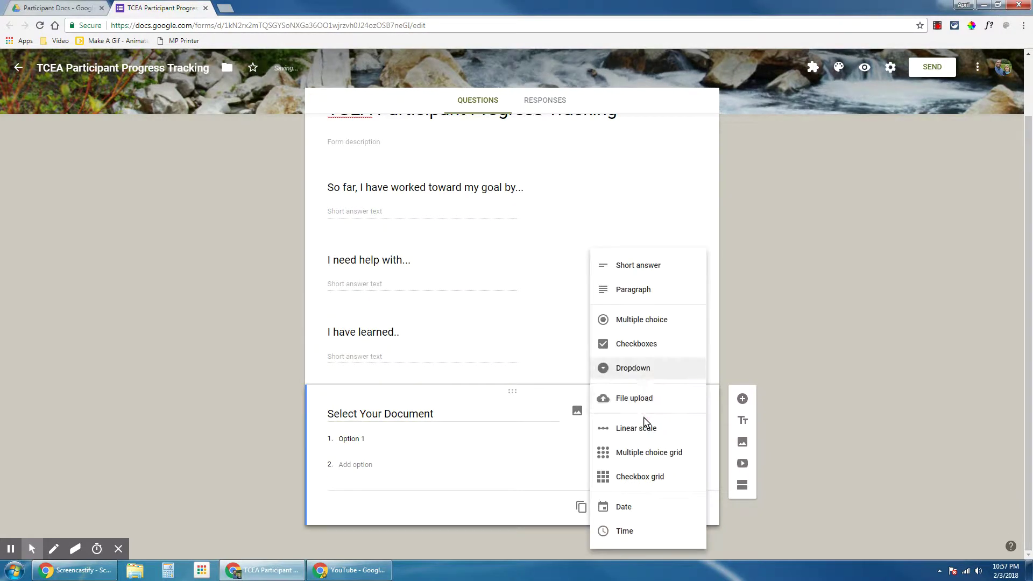
click(638, 320)
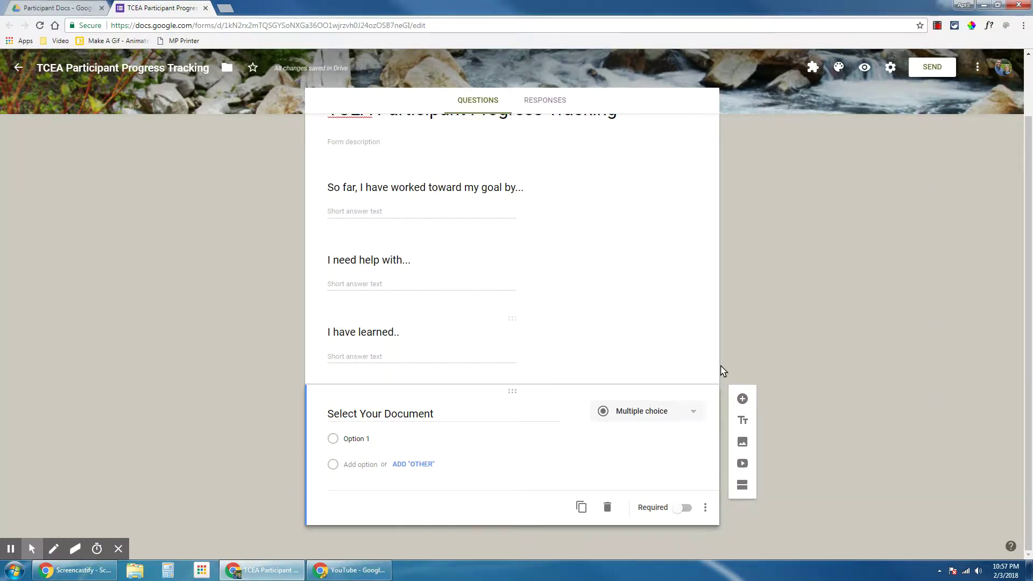
scroll(775, 312, up, 1)
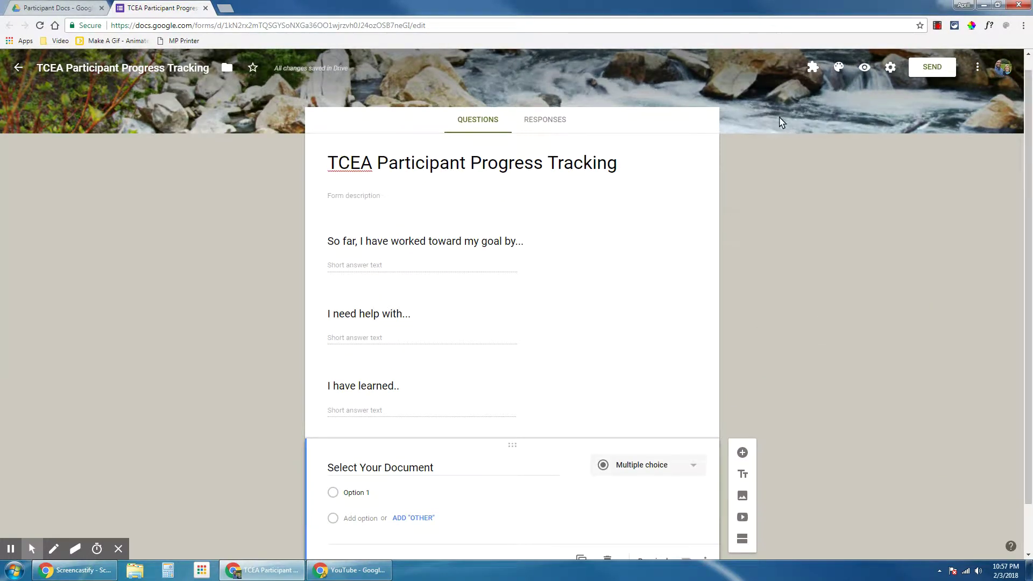
Step: Launch the docAppender add-on sidebar from the Add-ons menu, showing Step 1: Target Doc folder
click(814, 69)
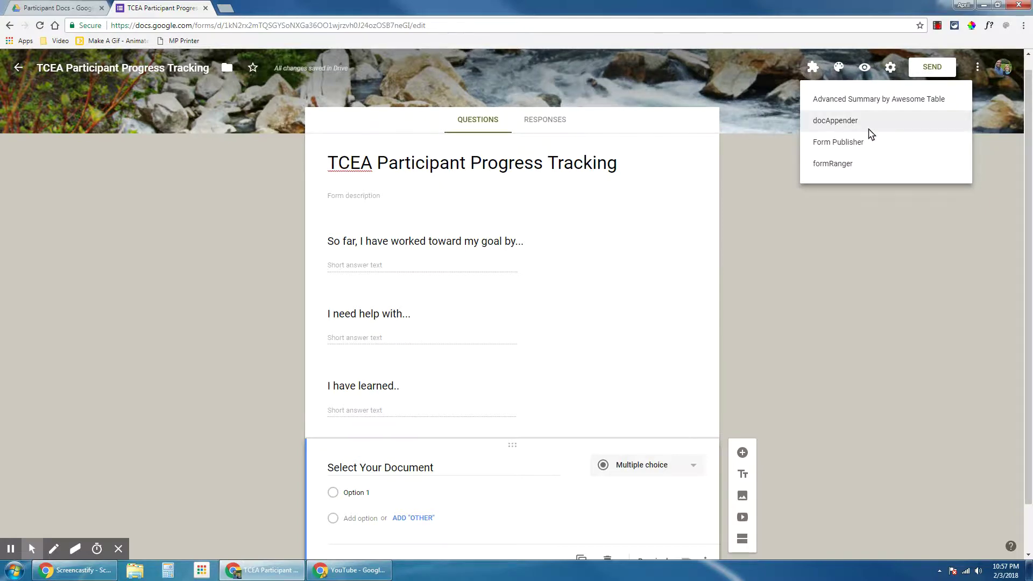
click(978, 66)
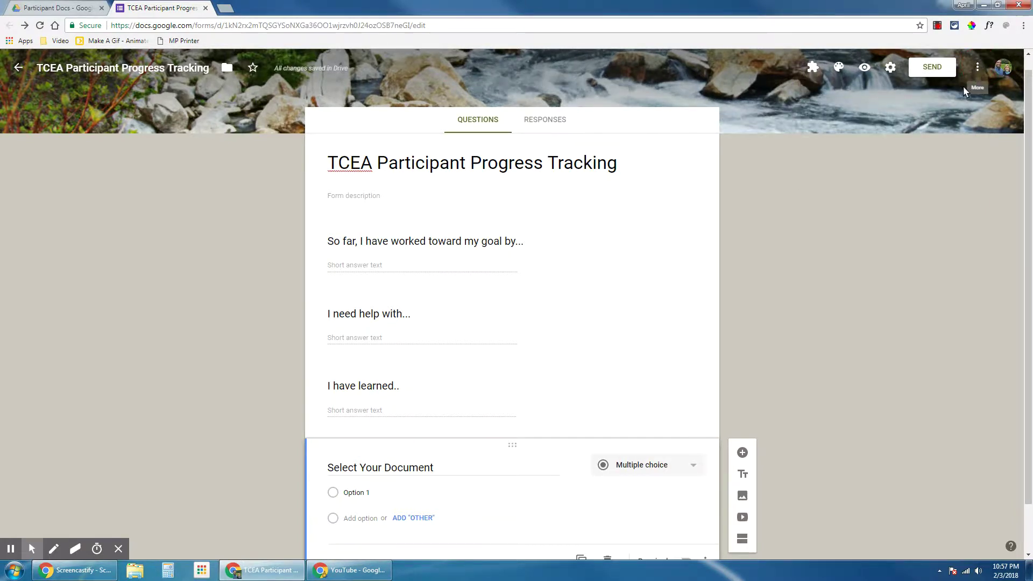
click(977, 66)
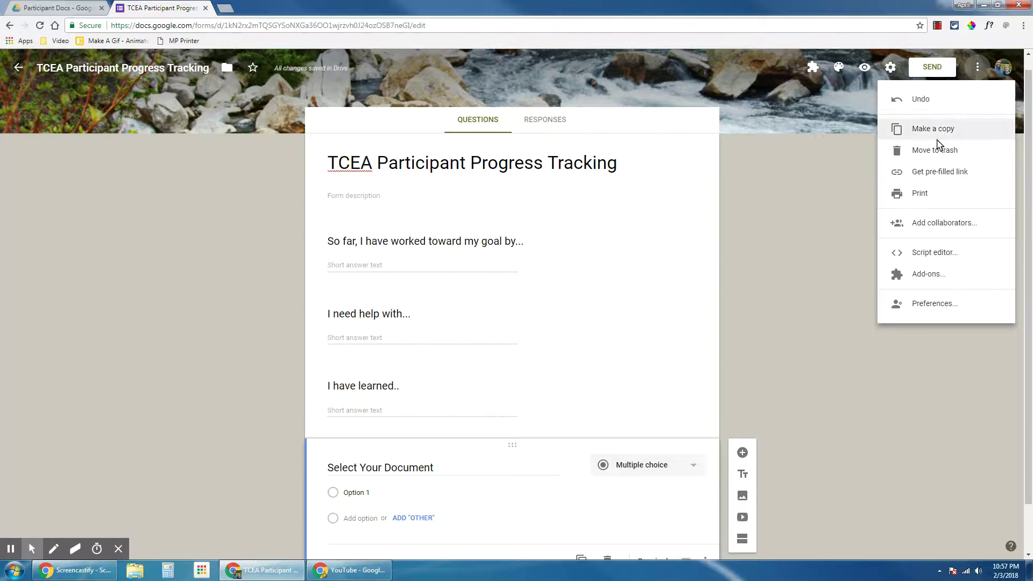
click(916, 279)
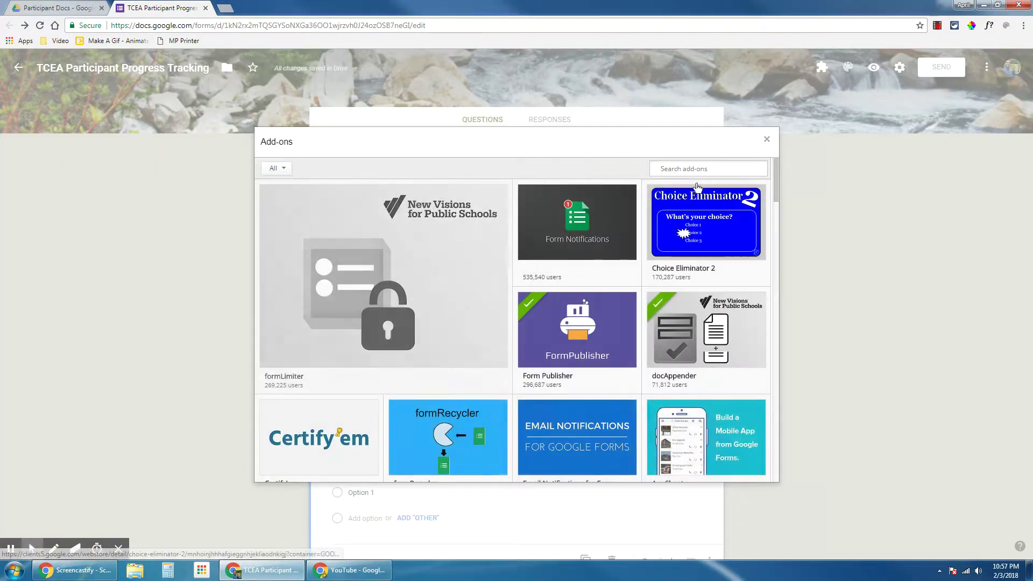
mouse_move(762, 276)
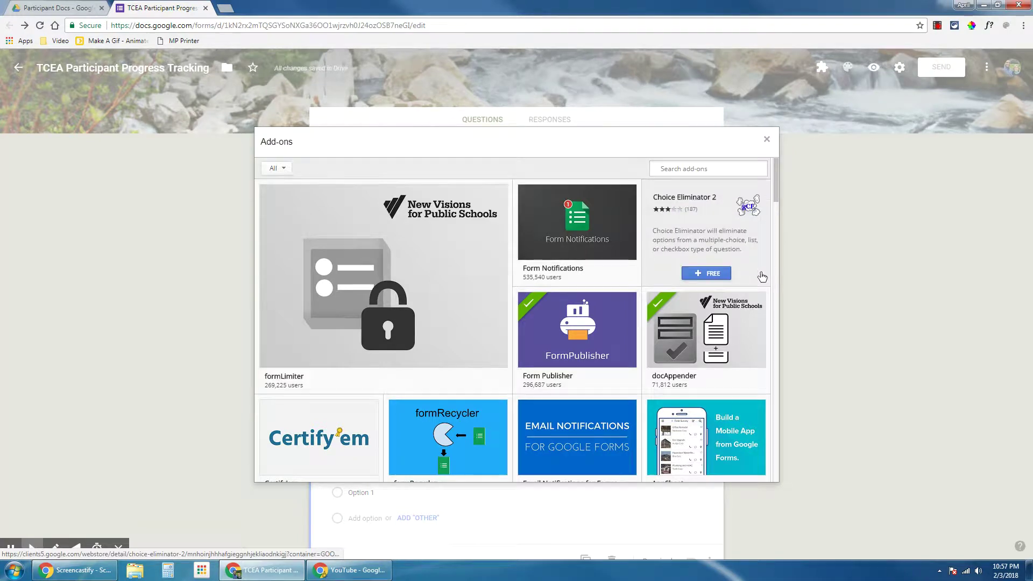
mouse_move(676, 319)
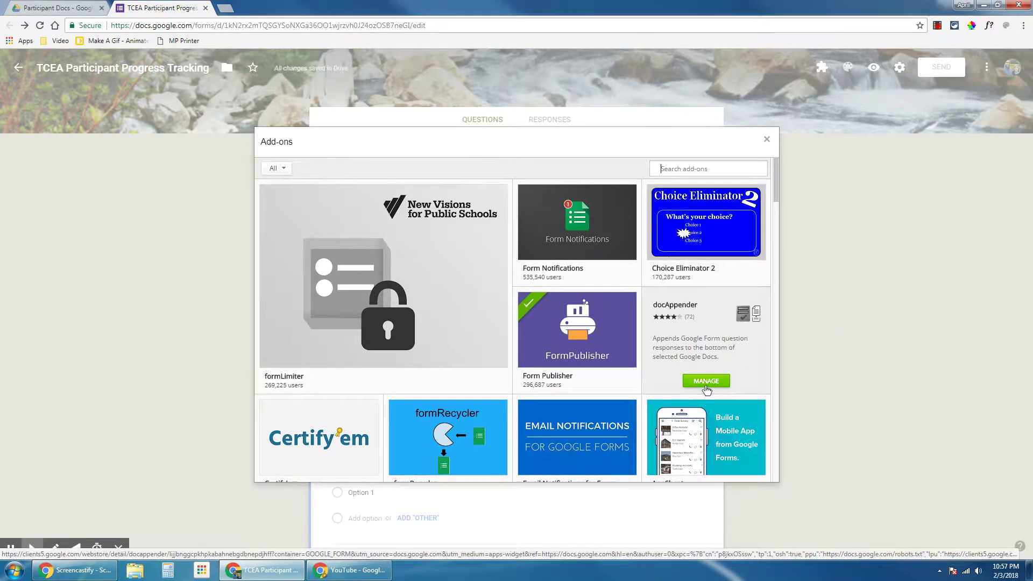
click(766, 139)
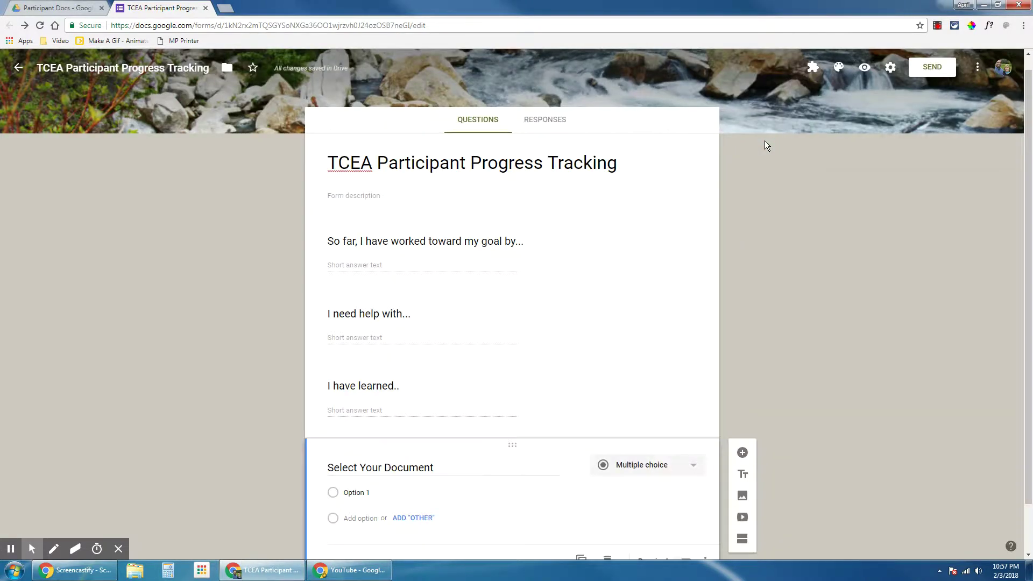
click(812, 67)
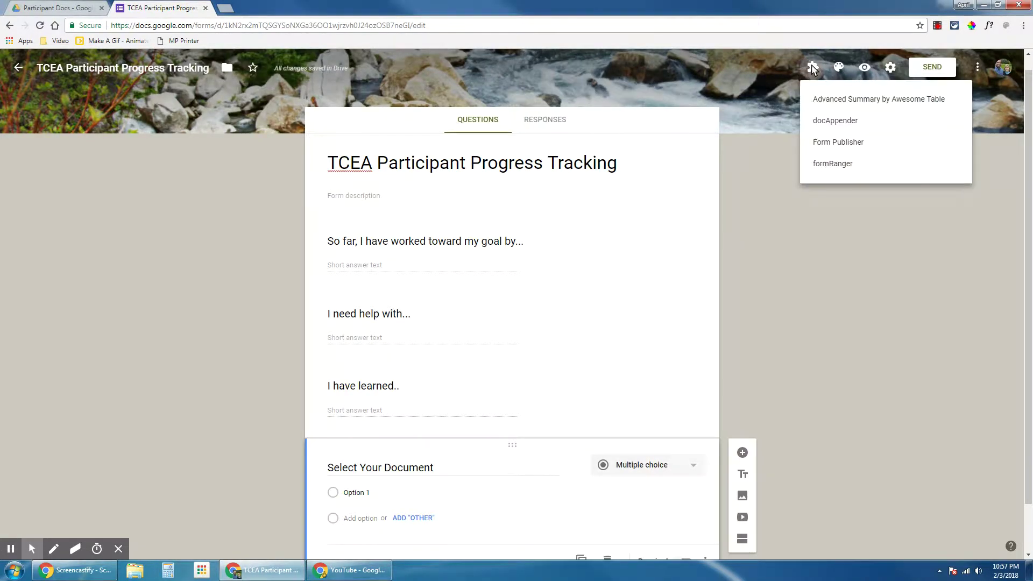
click(823, 122)
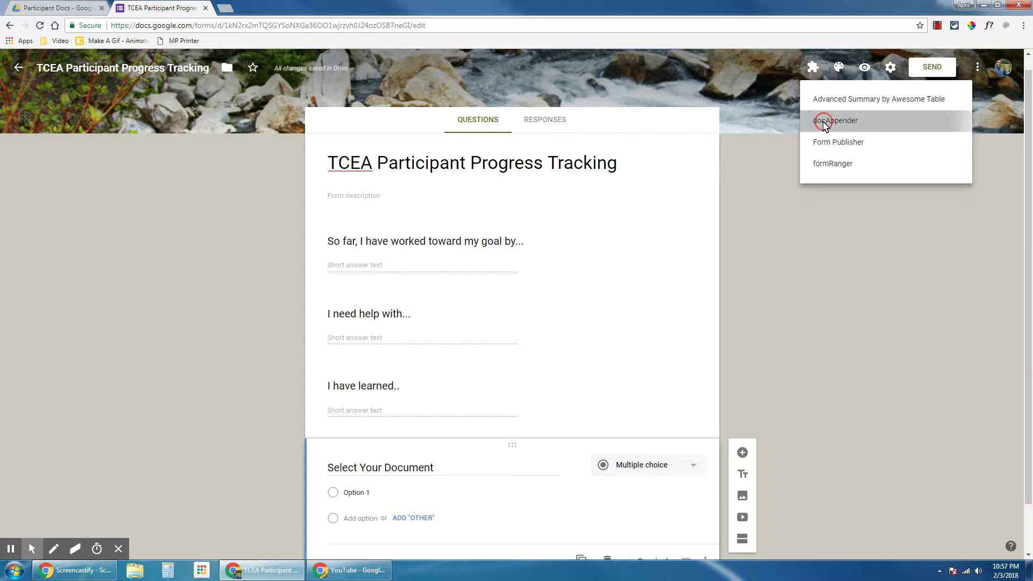
click(510, 123)
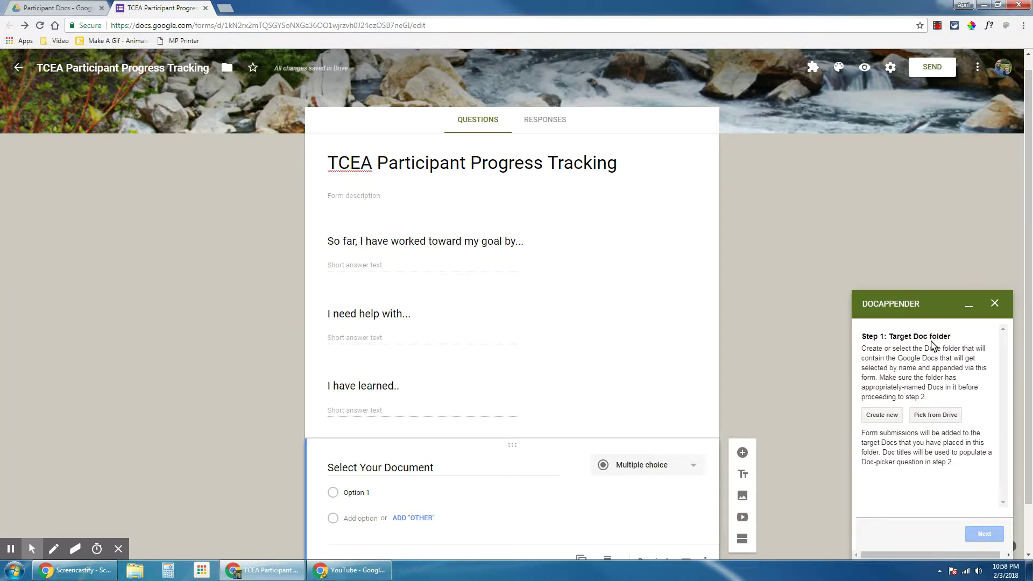
Step: Pick Participant Docs via TCEA Austin 2018 > Achieve Your Goals > Participant Interactive as target folder
click(927, 416)
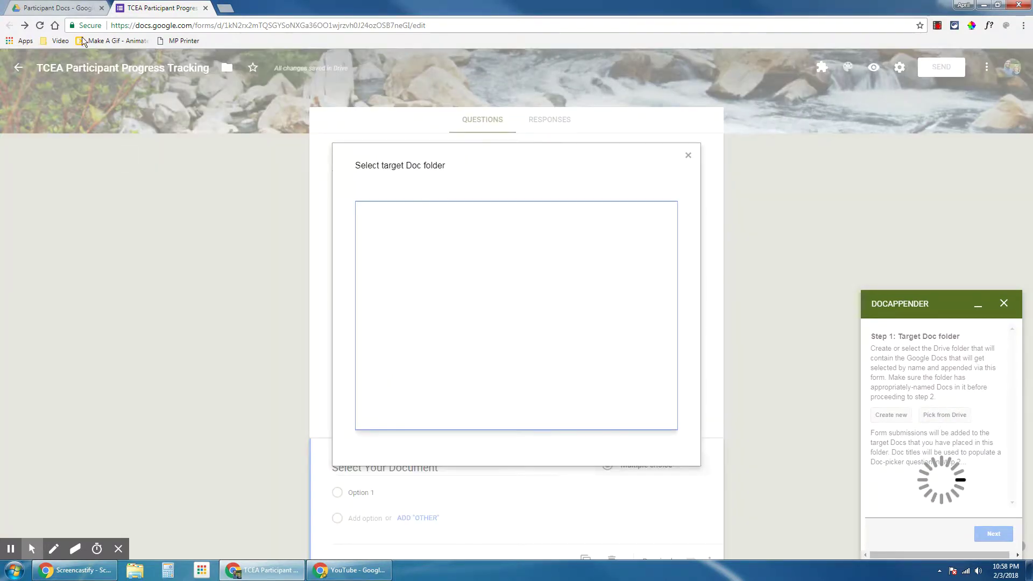
click(59, 8)
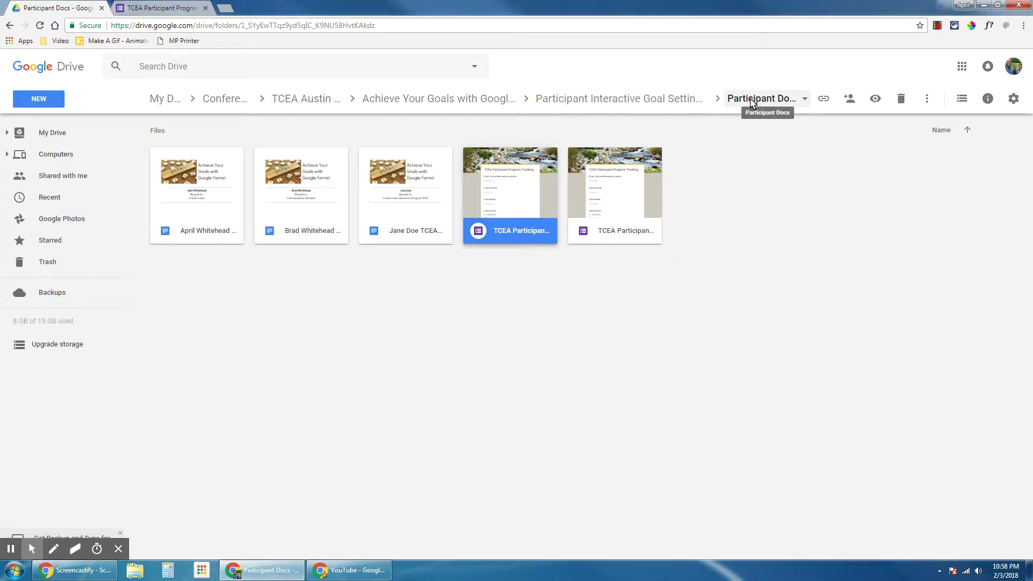
click(162, 8)
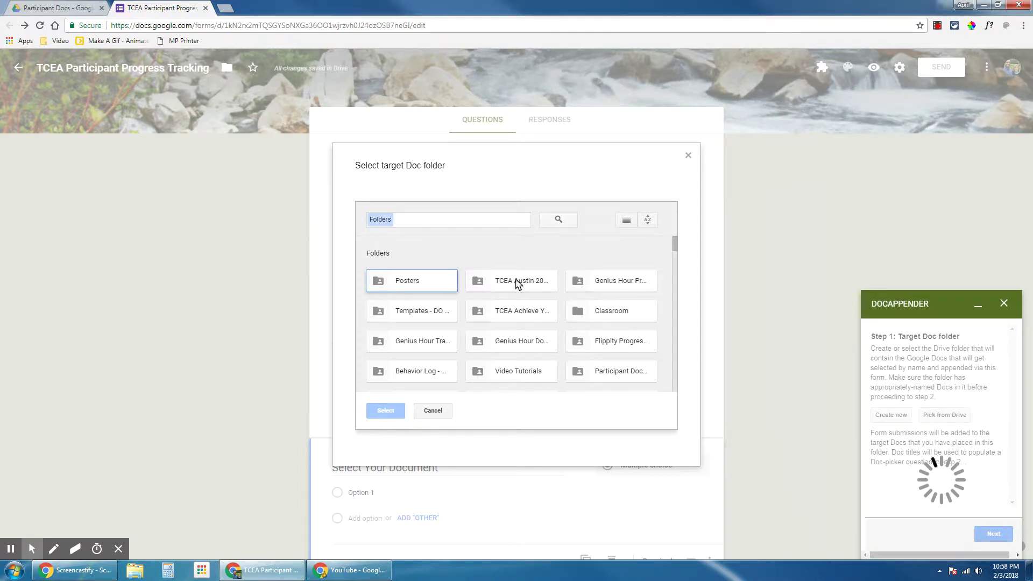
click(539, 284)
click(539, 284)
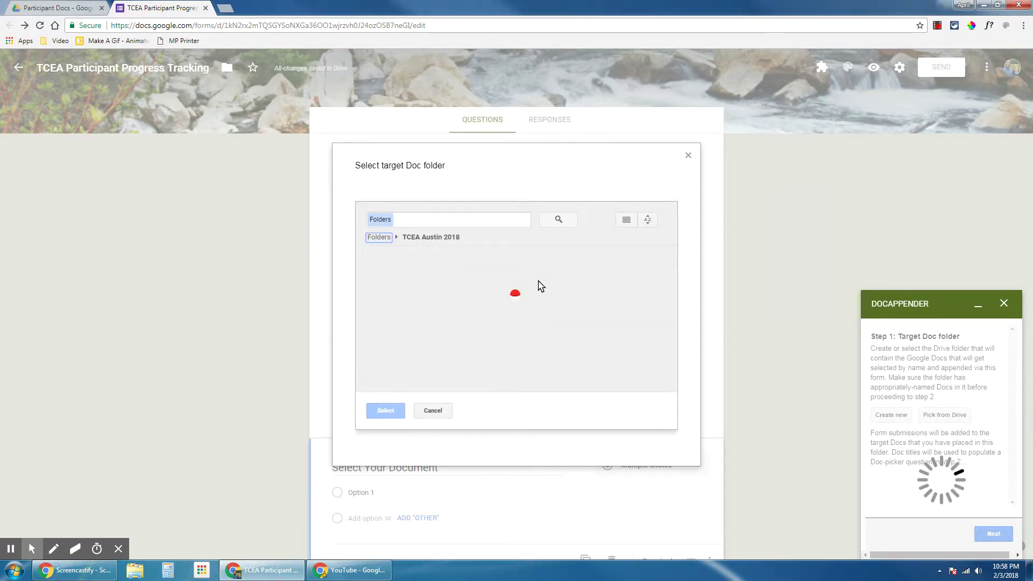
double_click(534, 299)
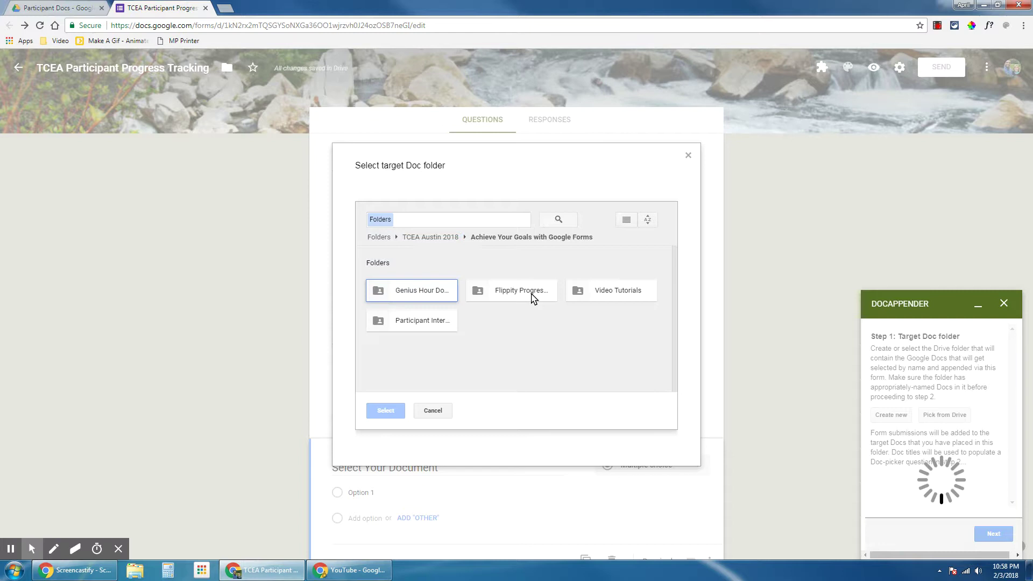
double_click(436, 329)
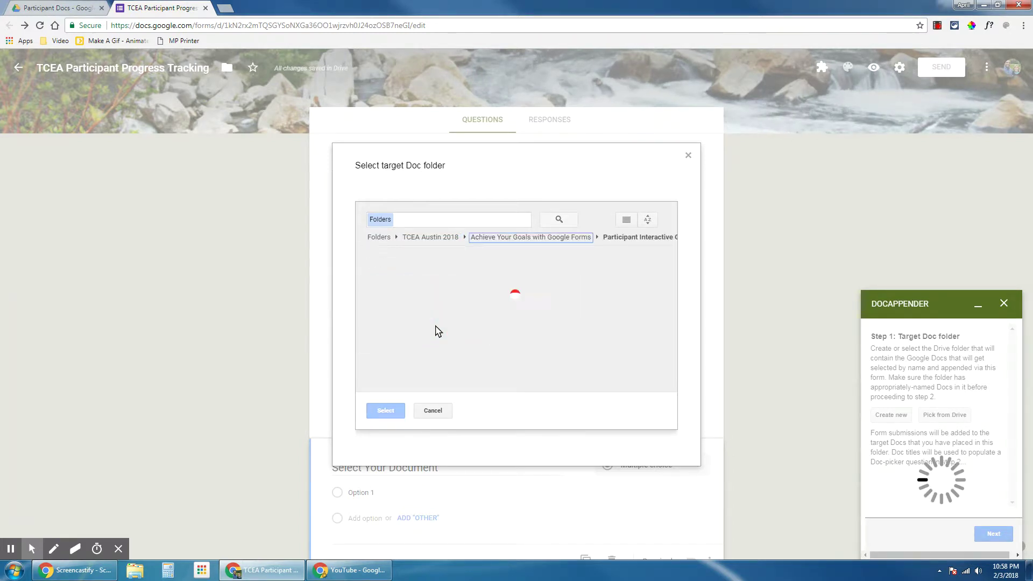
click(418, 295)
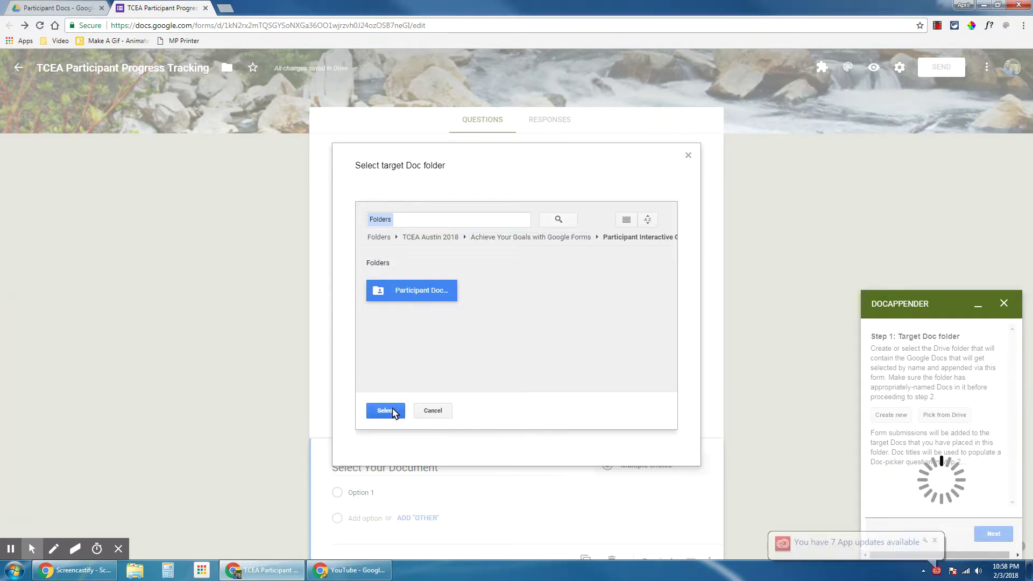
click(392, 410)
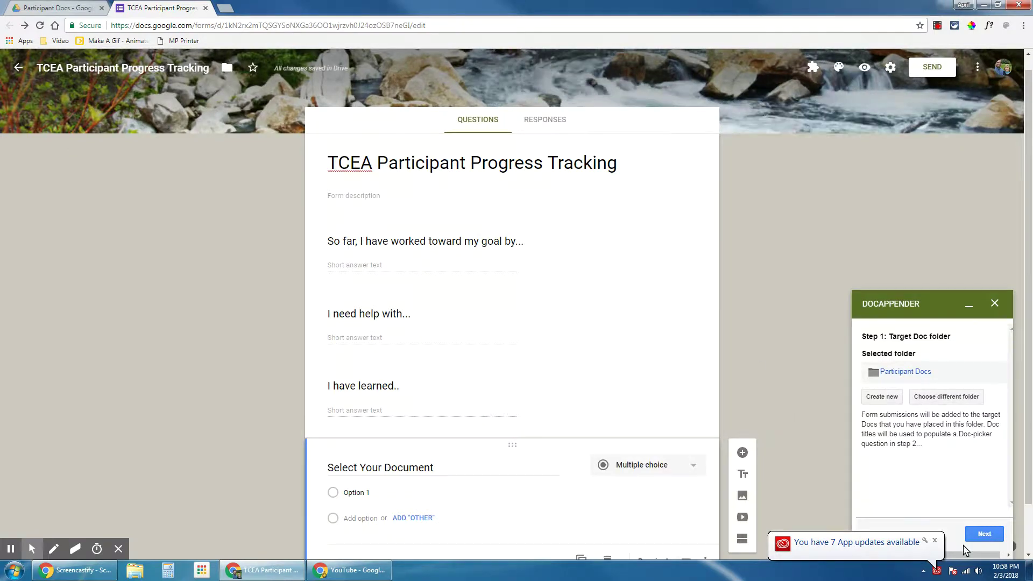
click(934, 540)
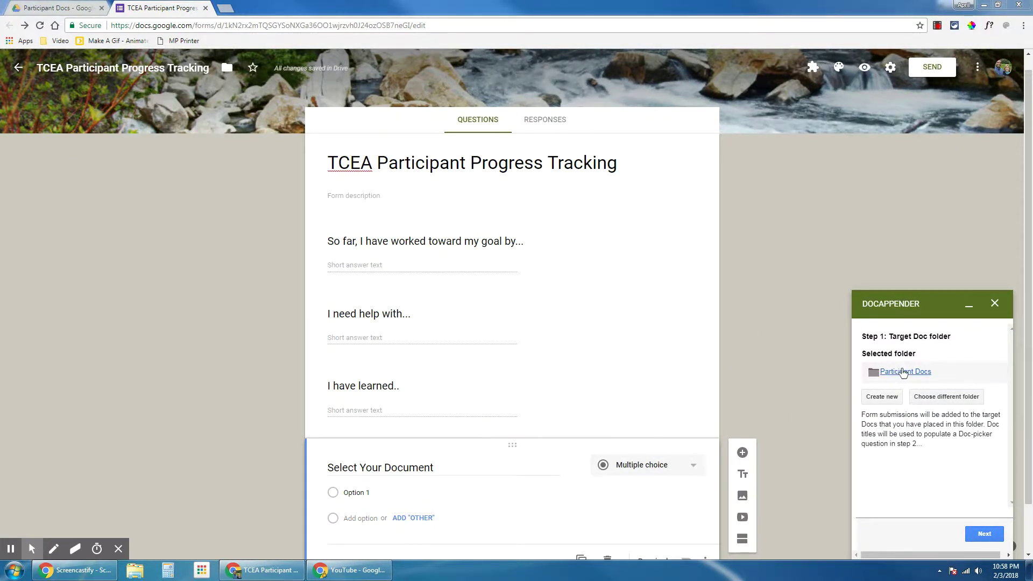
Step: Choose 'Select Your Document' as the doc-picker question and populate it with the Doc titles
click(1001, 534)
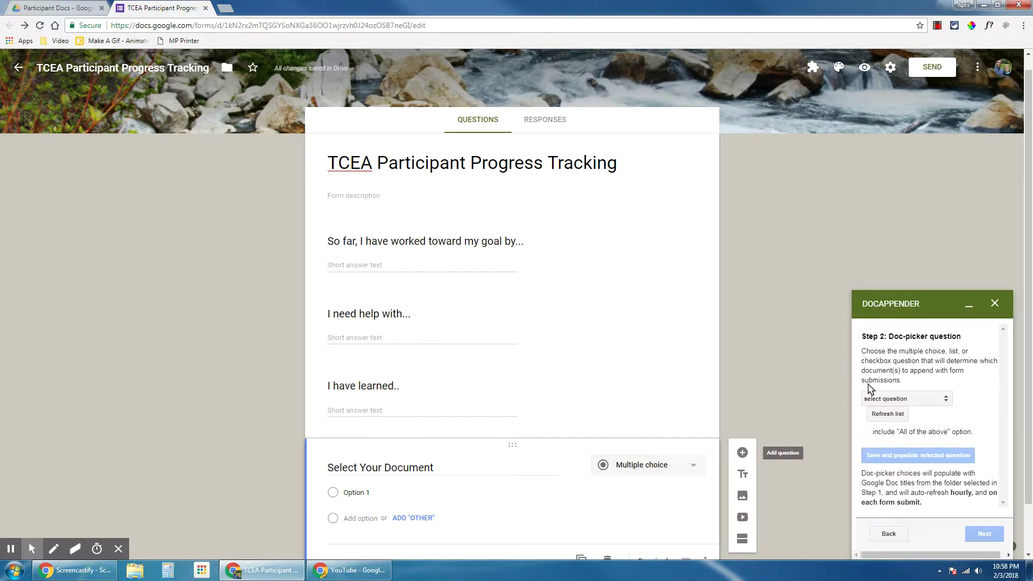
click(905, 399)
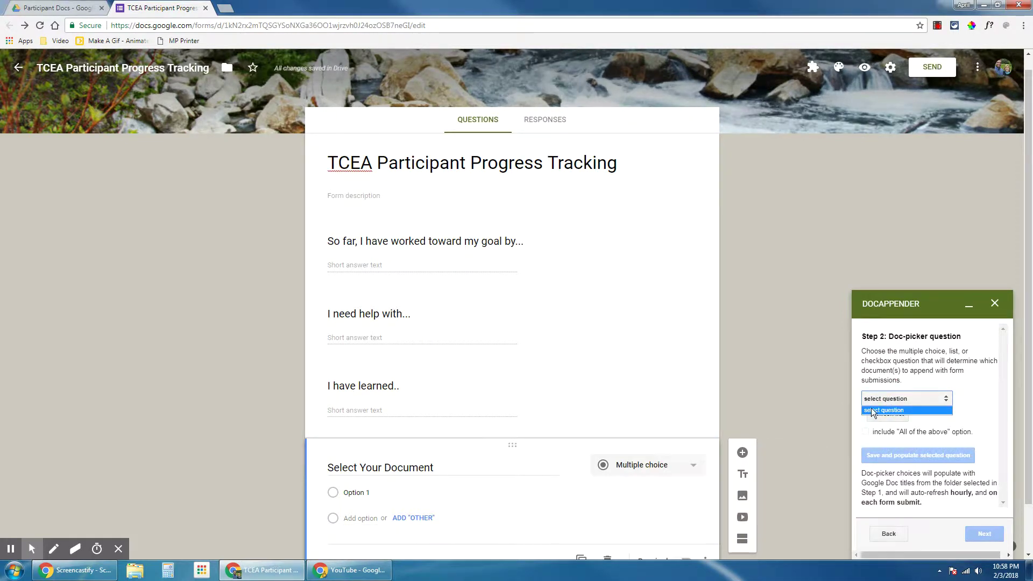
click(963, 405)
click(896, 419)
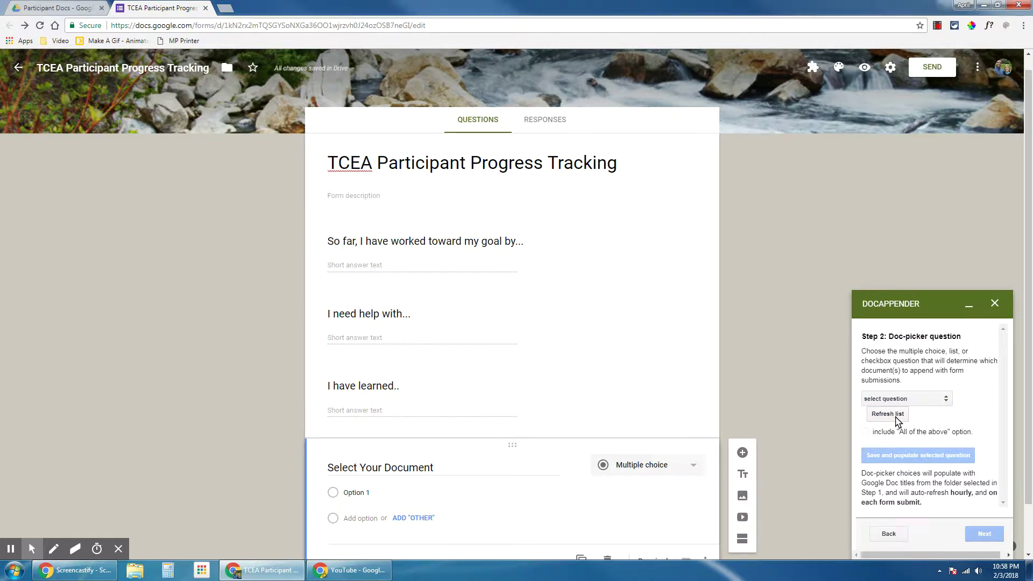
click(942, 399)
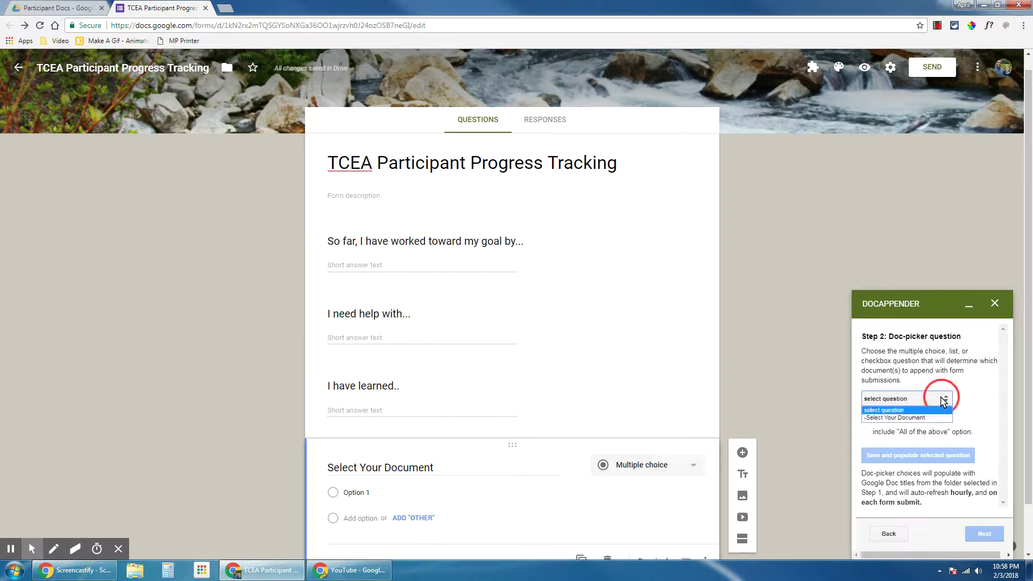
click(904, 418)
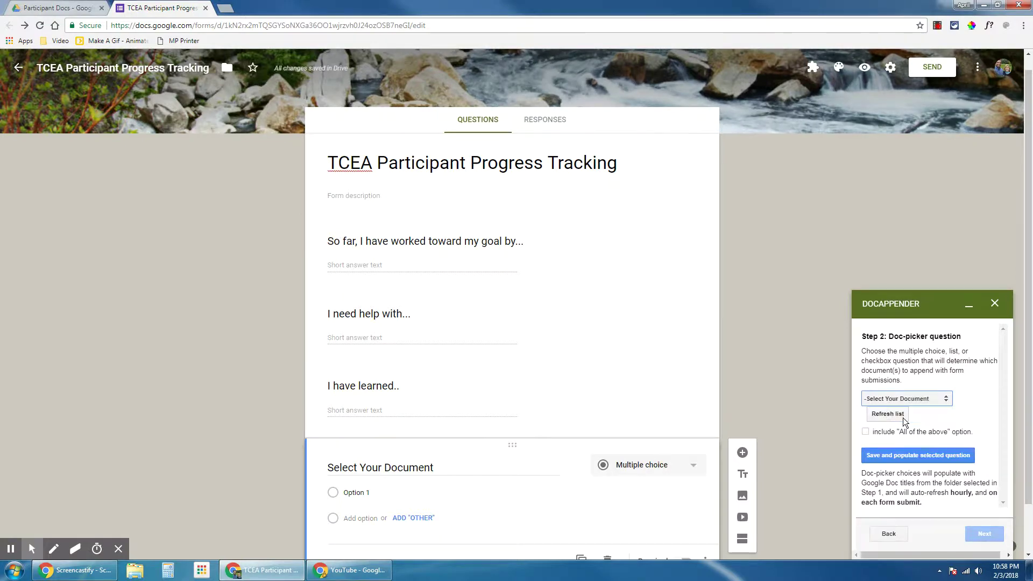
click(880, 456)
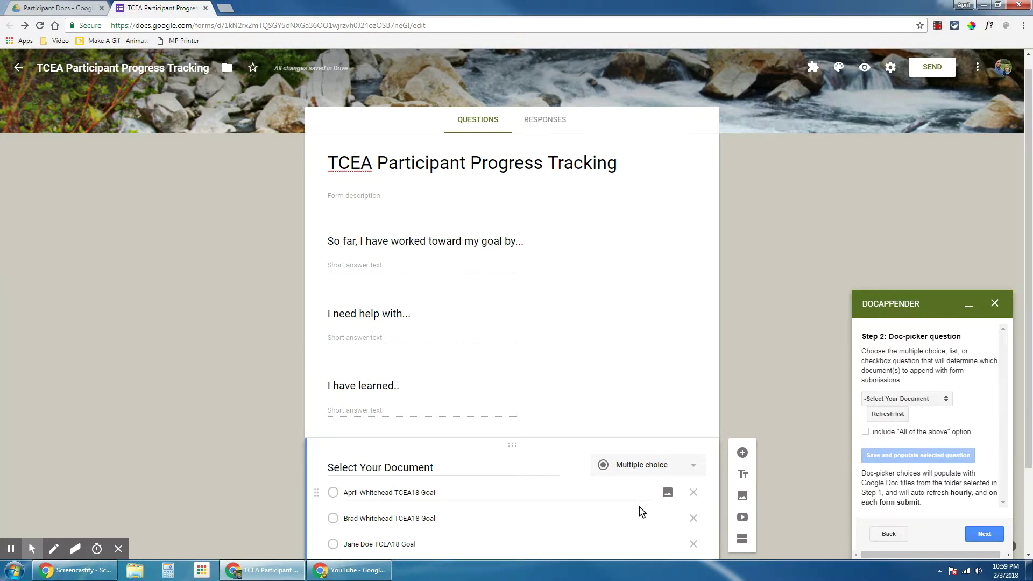
scroll(597, 461, down, 1)
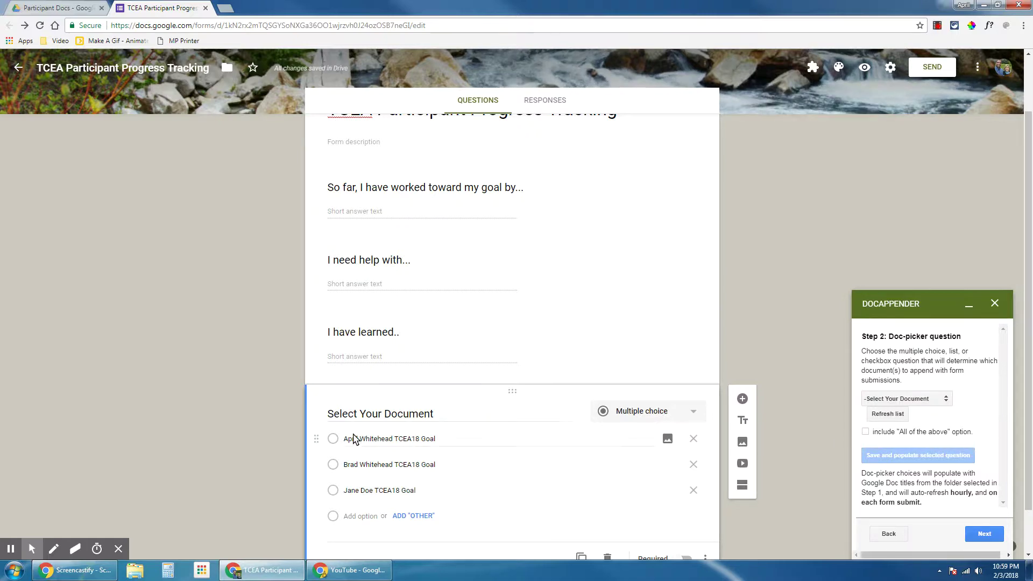
Step: Check the Participant Docs folder, then advance docAppender to Step 3 with separate bulleted lists
click(36, 6)
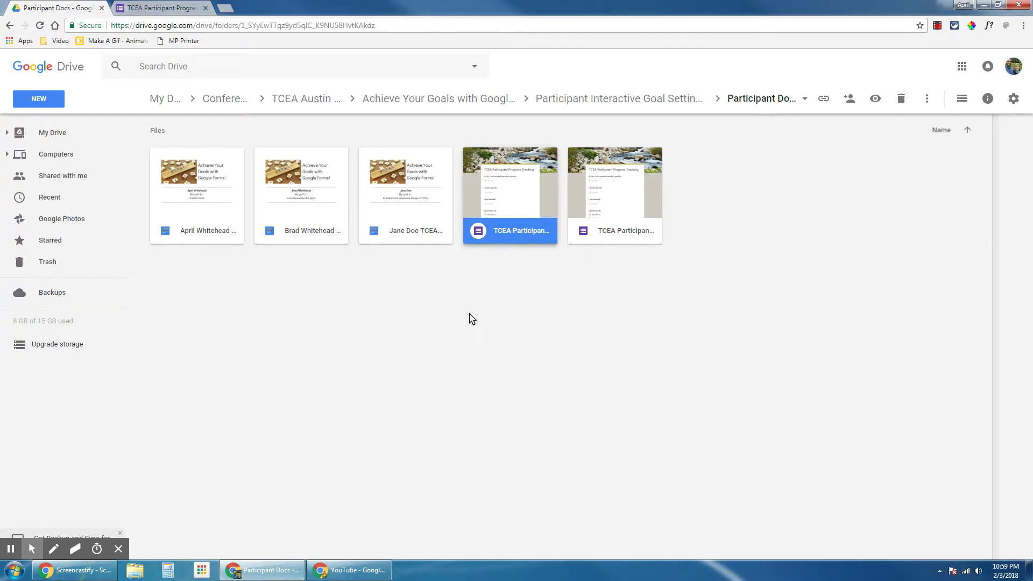
click(144, 5)
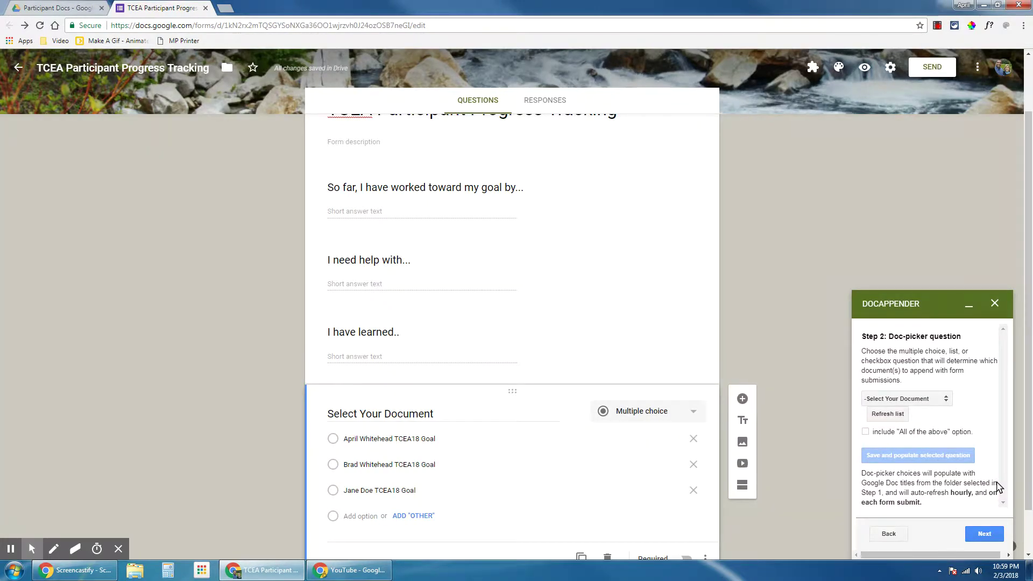
click(986, 538)
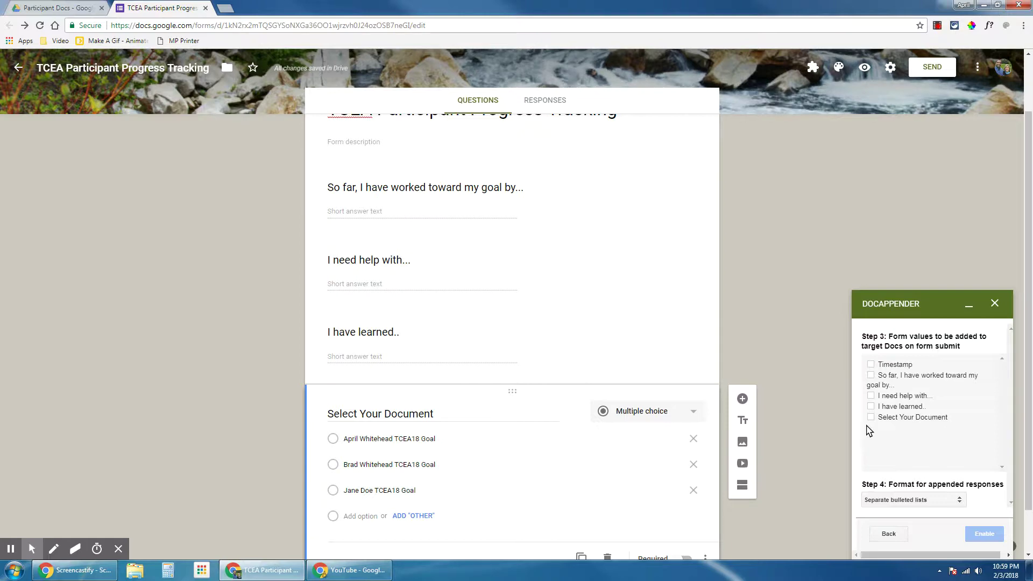
Step: Tick Timestamp, 'So far I have worked toward my goal by...', 'I need help with...' and 'I have learned...'
scroll(554, 369, up, 2)
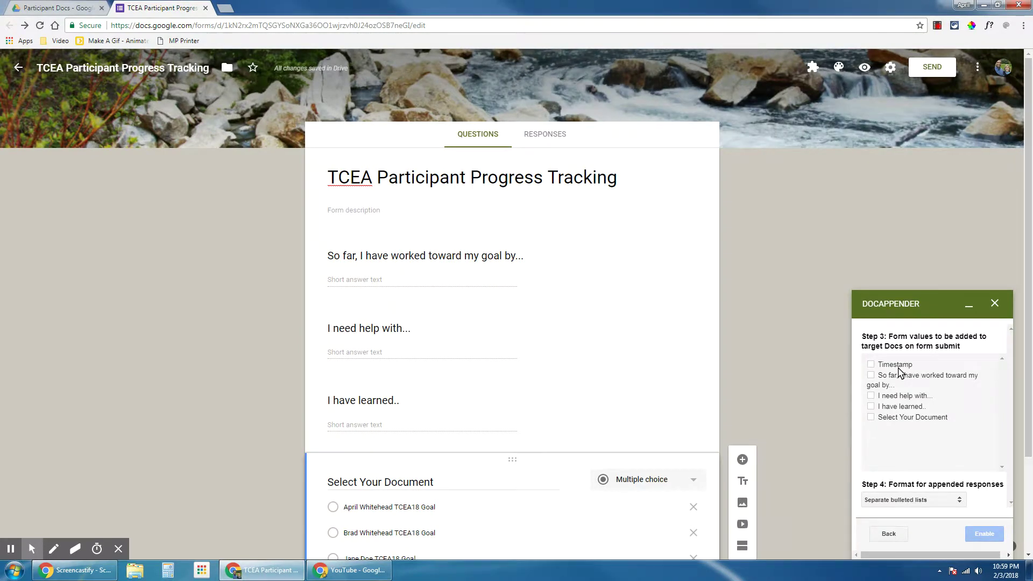
click(871, 364)
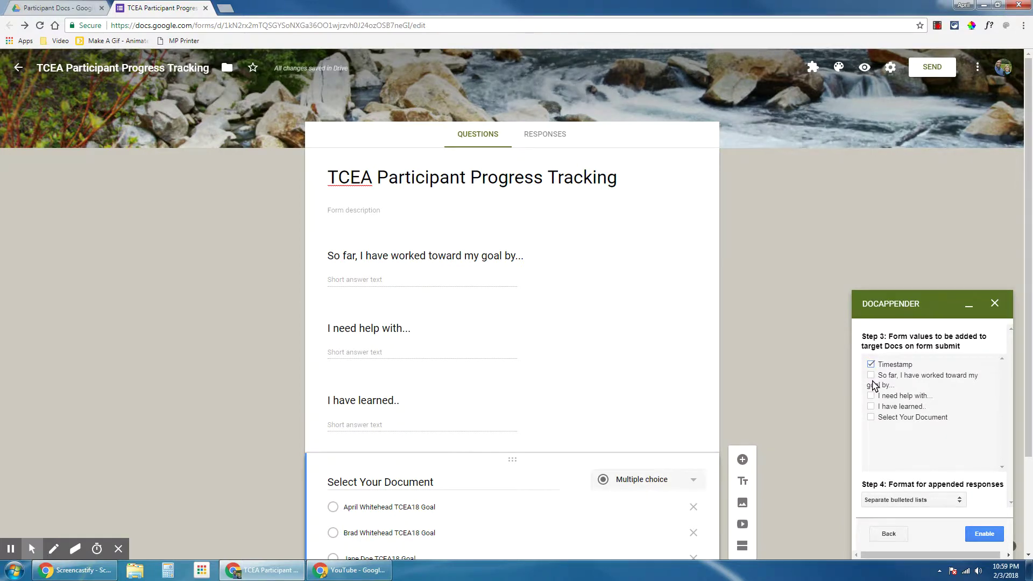
click(871, 375)
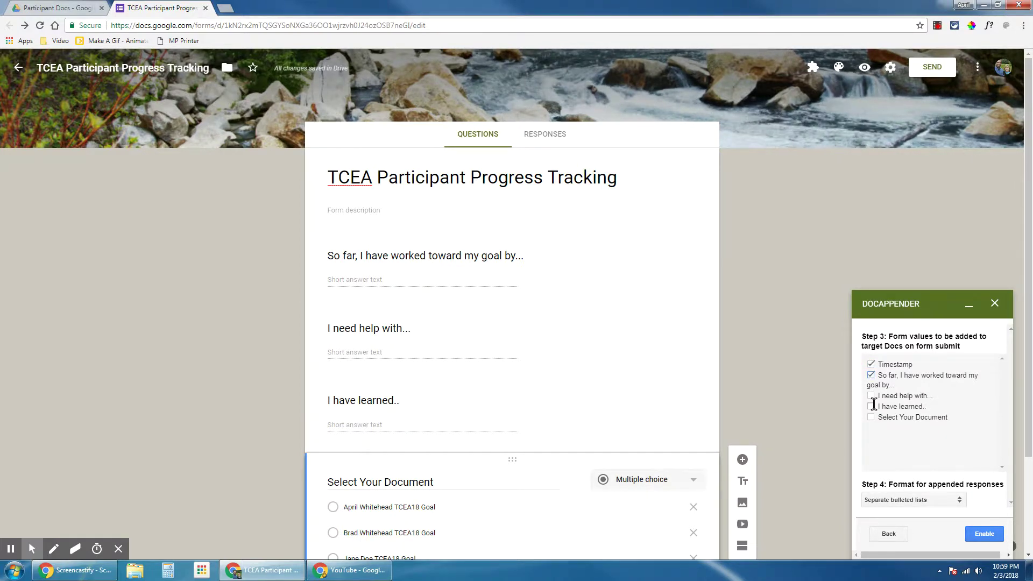
click(871, 396)
click(871, 406)
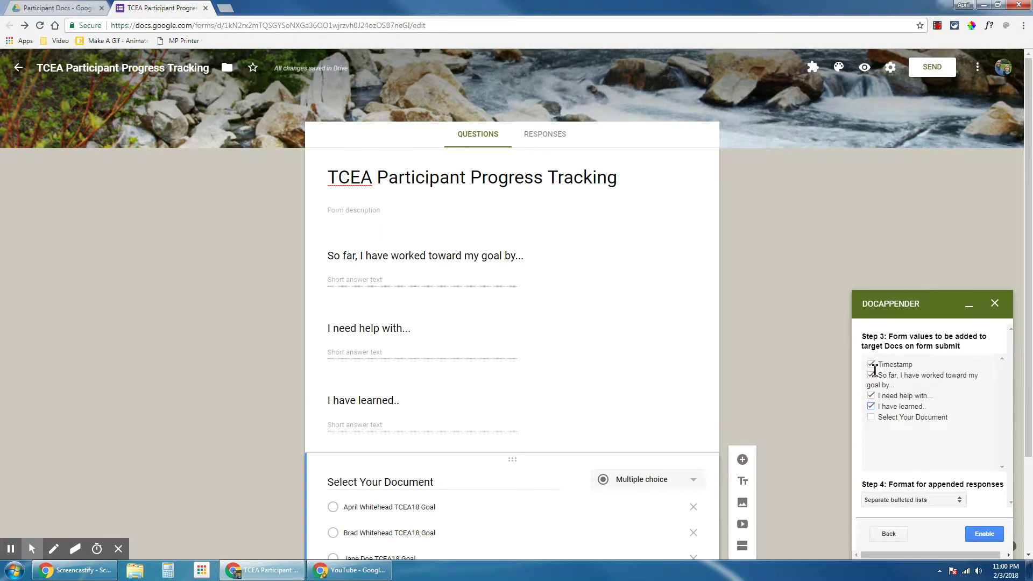
Step: Keep 'Separate bulleted lists' as the append format and turn DocAppender on for this form
scroll(880, 467, down, 1)
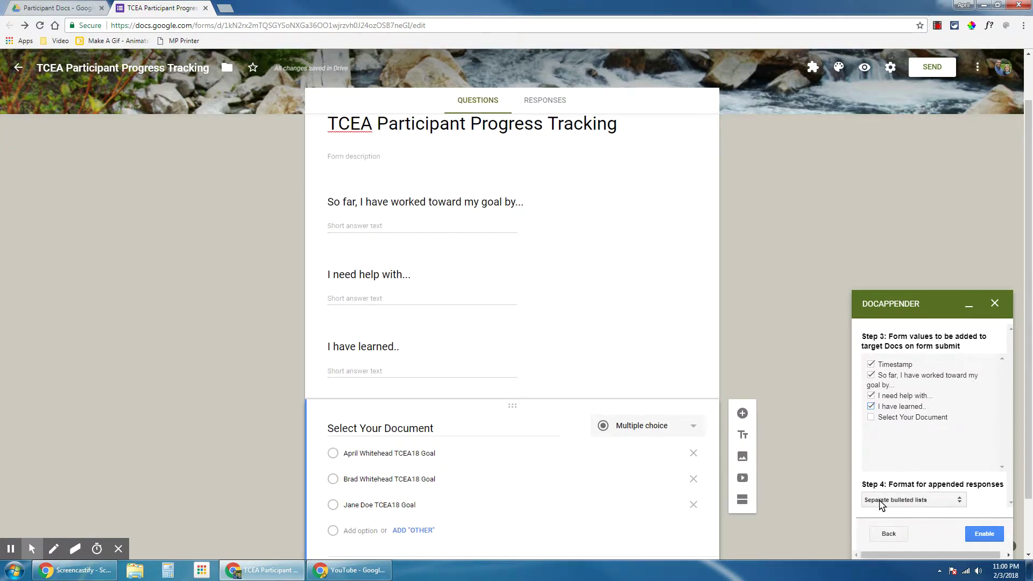
click(926, 500)
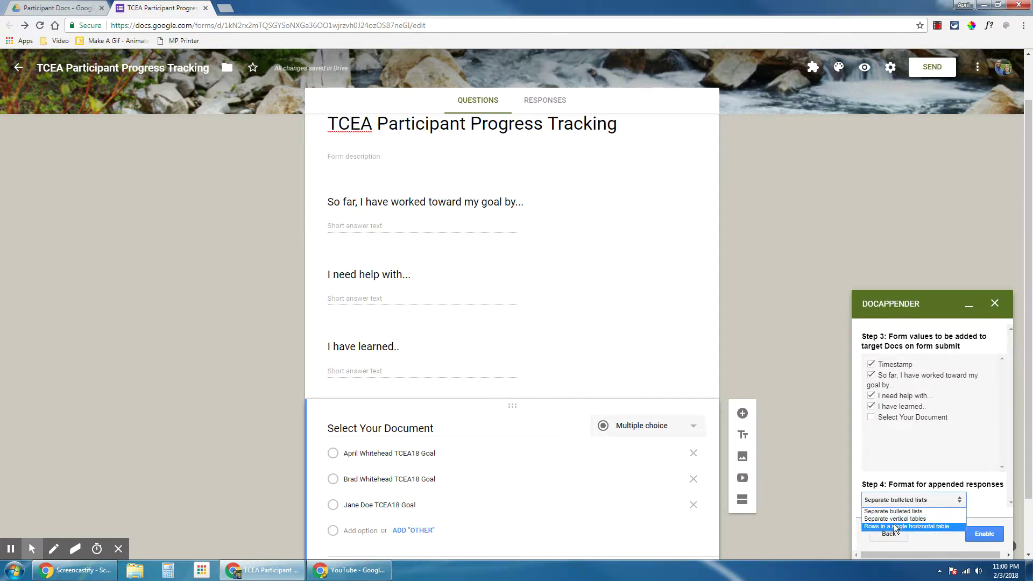
click(920, 512)
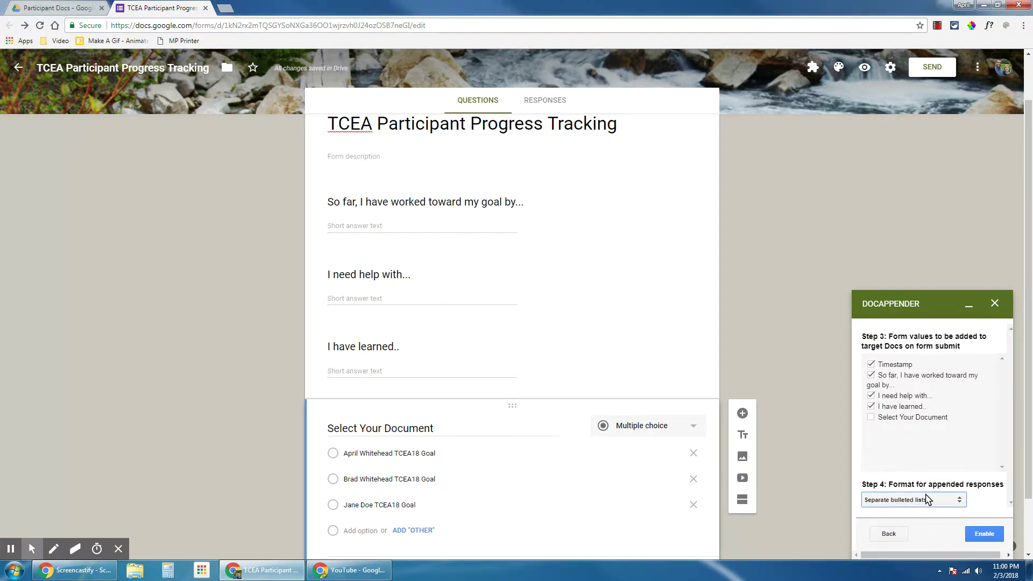
click(925, 500)
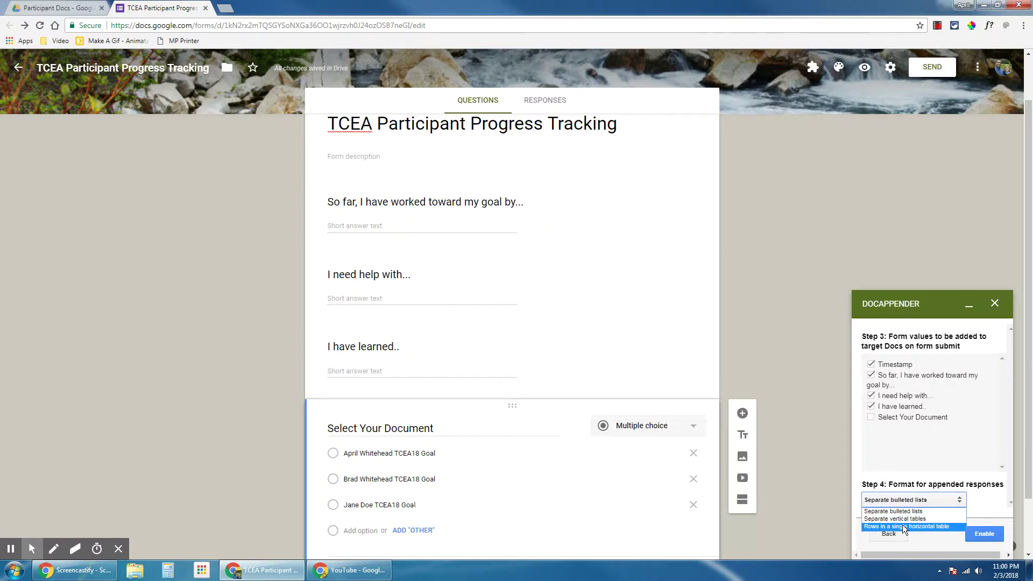
click(884, 511)
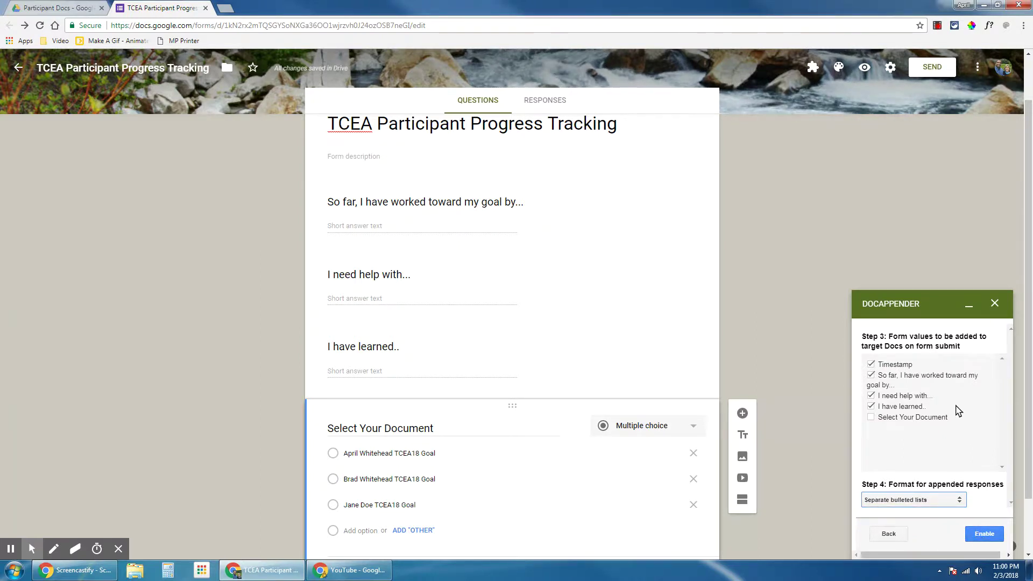
click(979, 535)
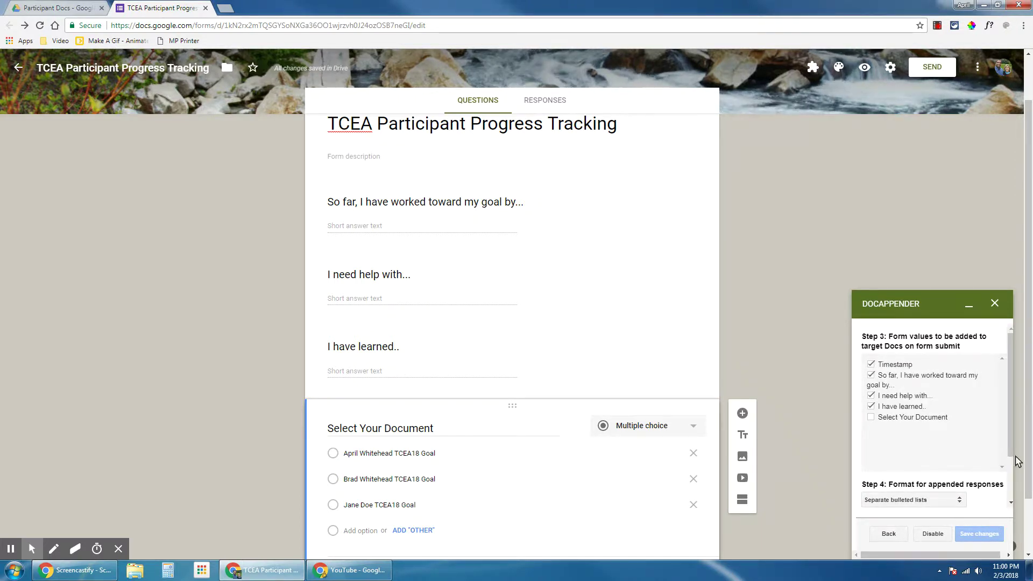
drag(1010, 445, 1007, 508)
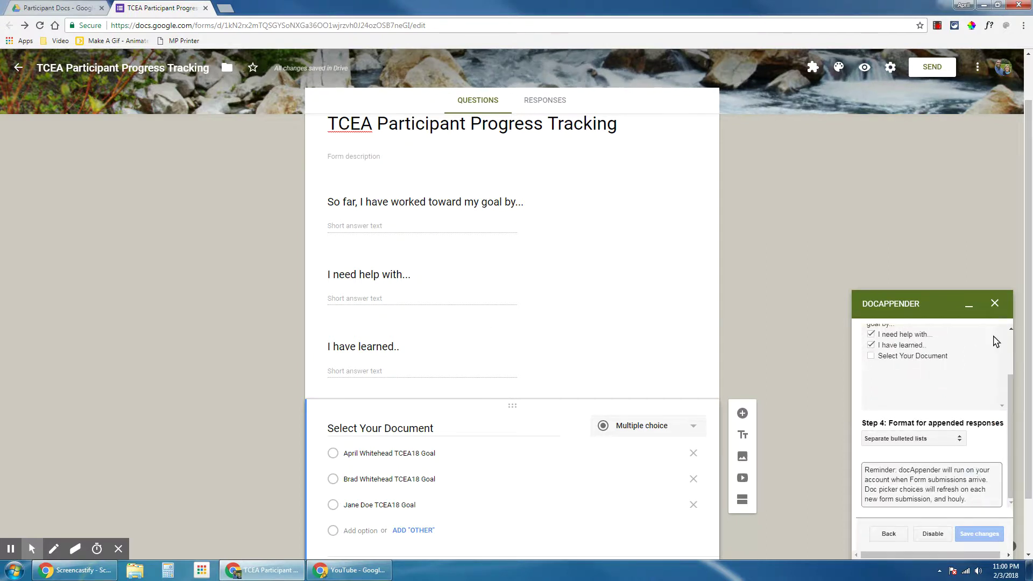
Step: Close the docAppender sidebar and bring up the live TCEA Participant Progress Tracking form
click(993, 302)
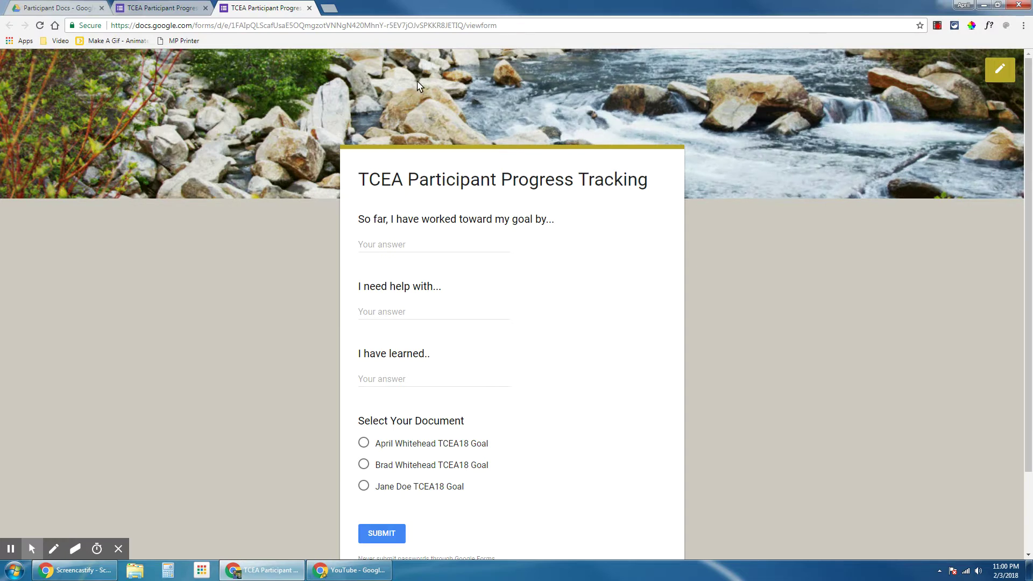
click(519, 26)
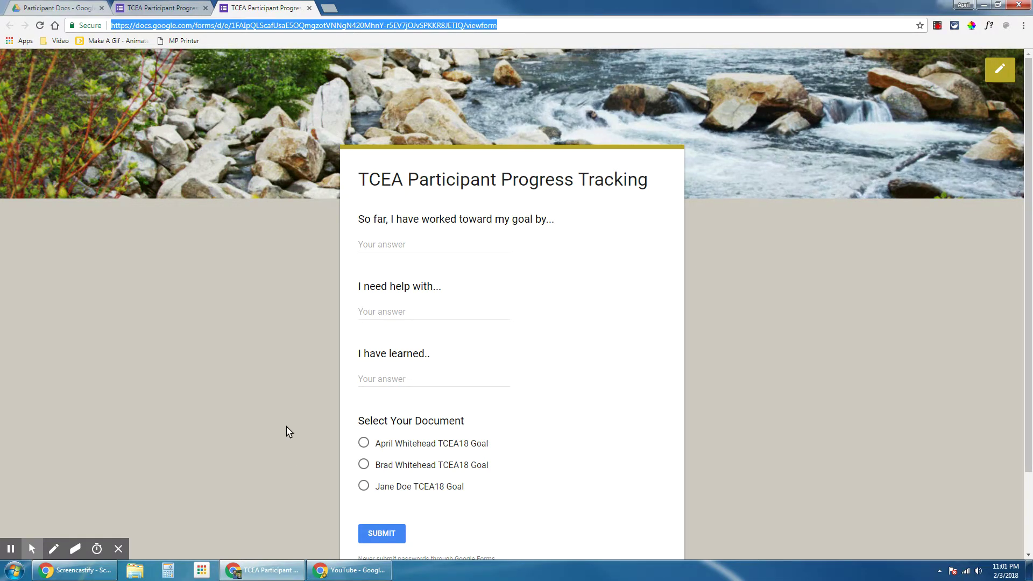
scroll(301, 426, down, 1)
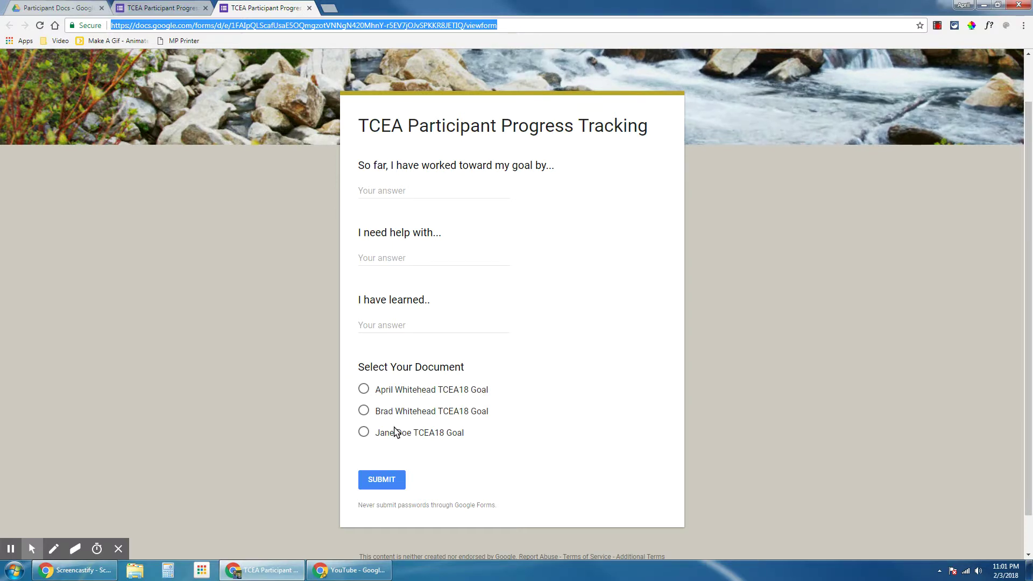
Step: Submit 'attending a conference', 'recording screen-casts', 'to work harder at goal setting' for the first participant's goal doc
click(406, 186)
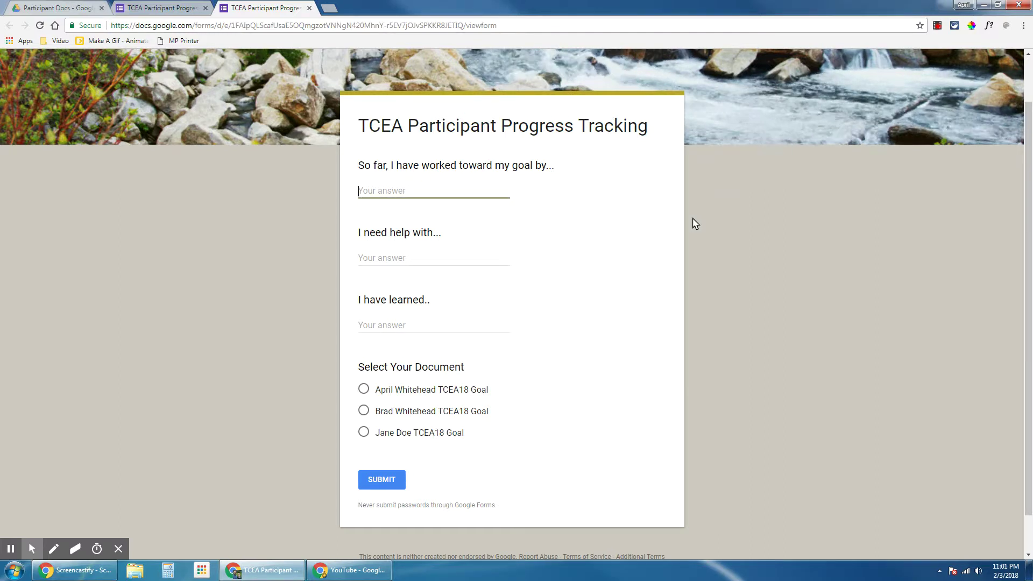
text(attending a conference.)
click(494, 257)
text(recording scree)
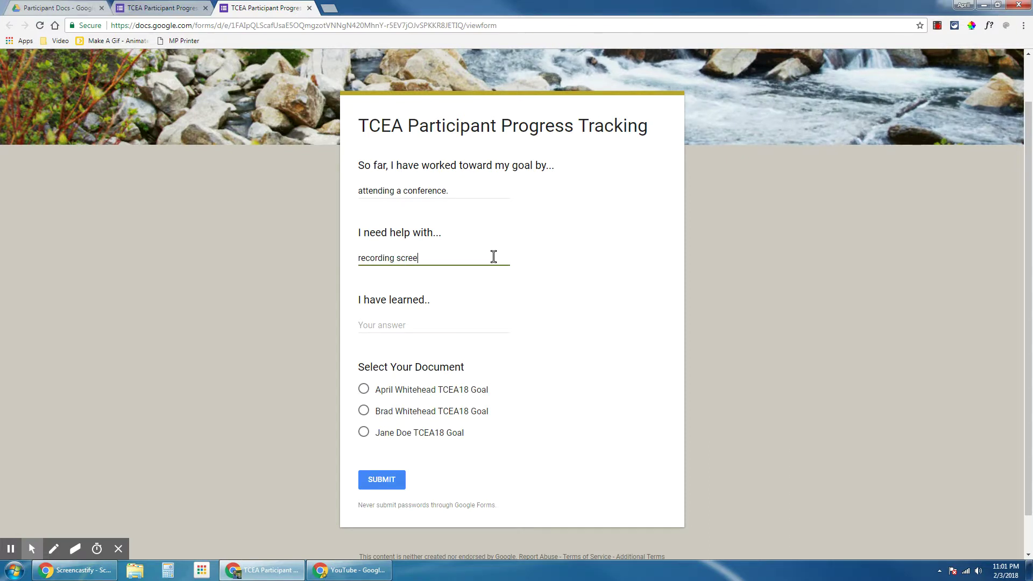
right_click(427, 257)
click(449, 265)
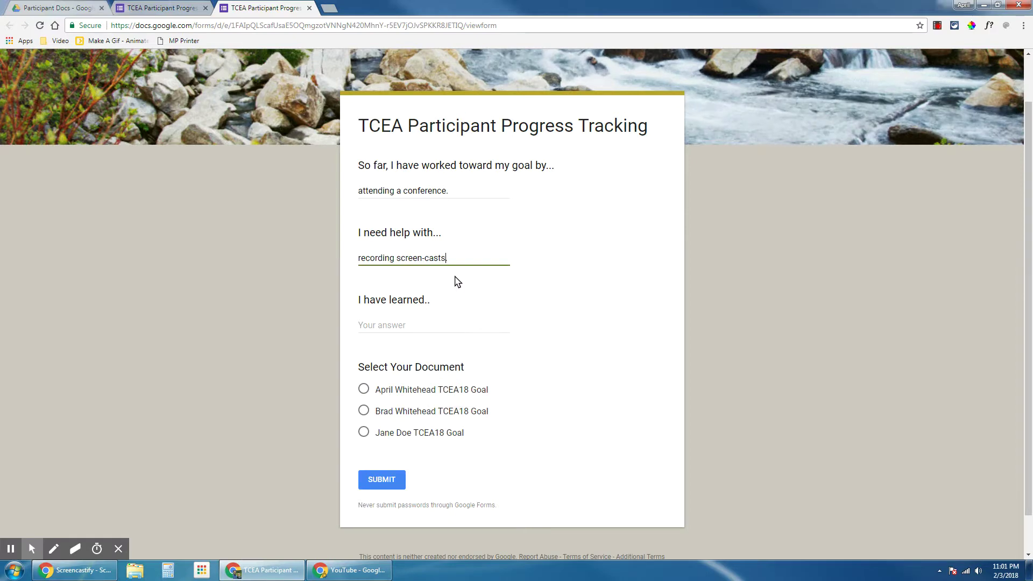
click(416, 323)
text(to work harder at goal setting.)
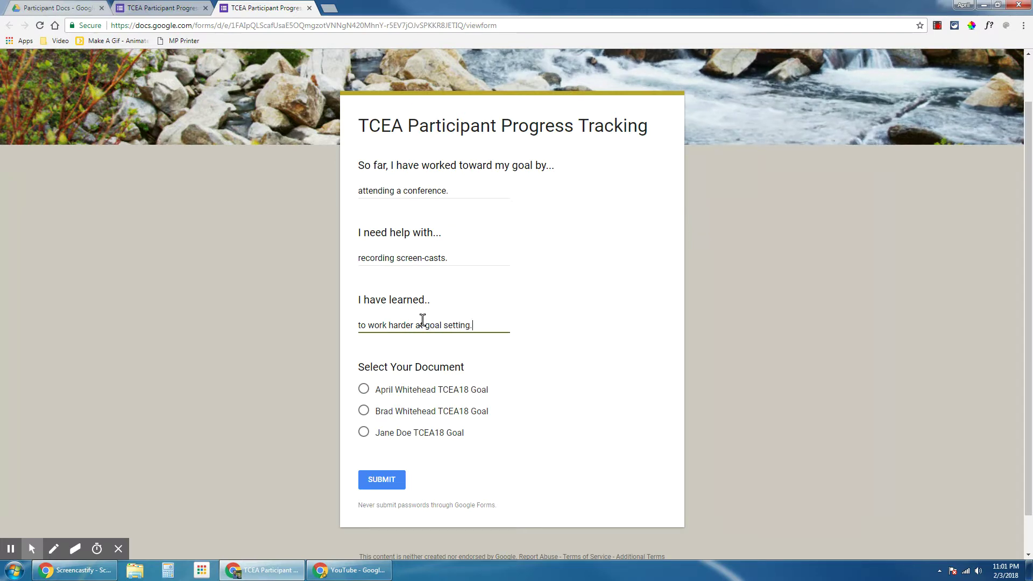
click(364, 390)
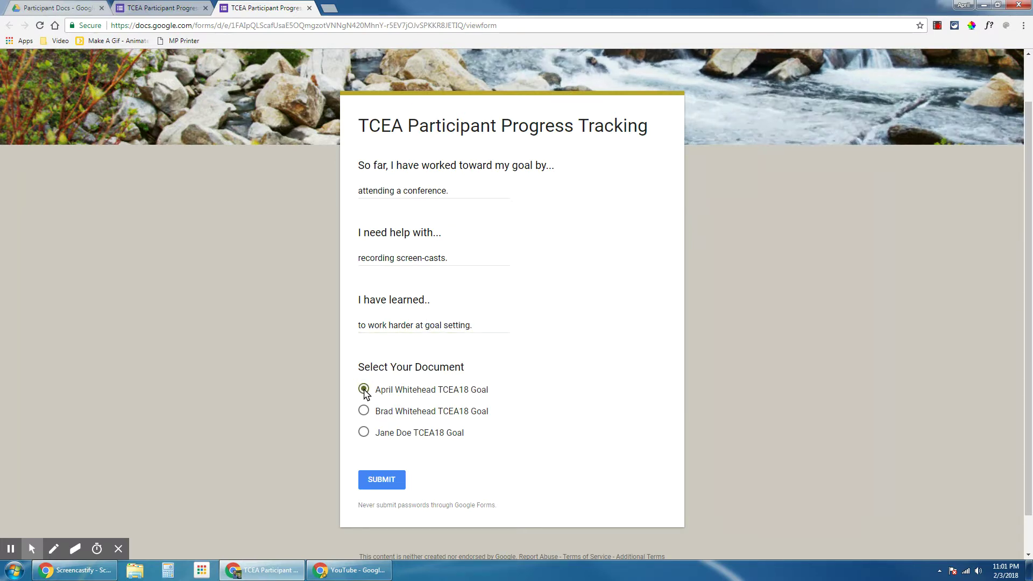
click(388, 481)
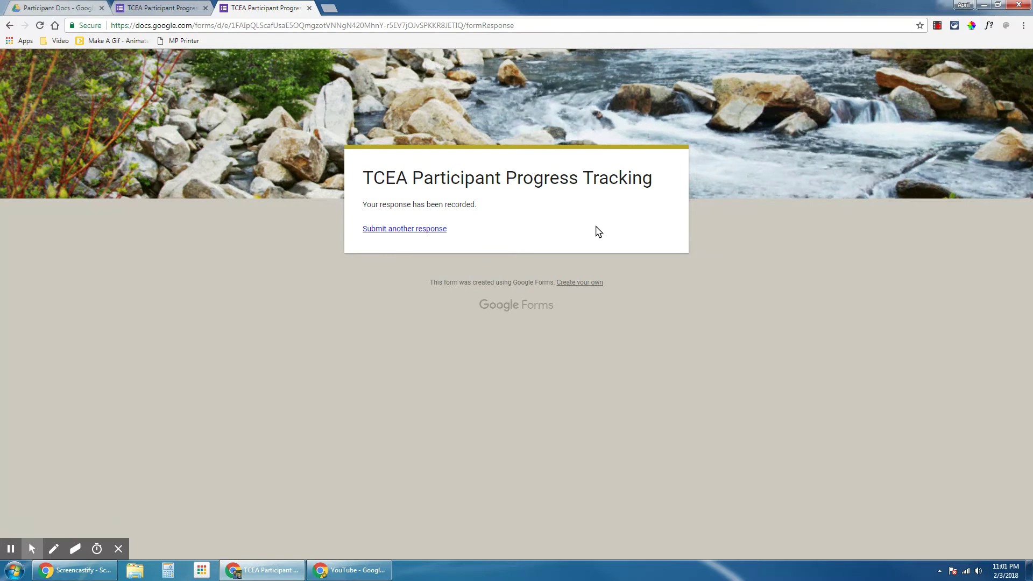
Step: Switch to the Participant Docs tab to reach the first participant's TCEA18 Goal document
click(64, 4)
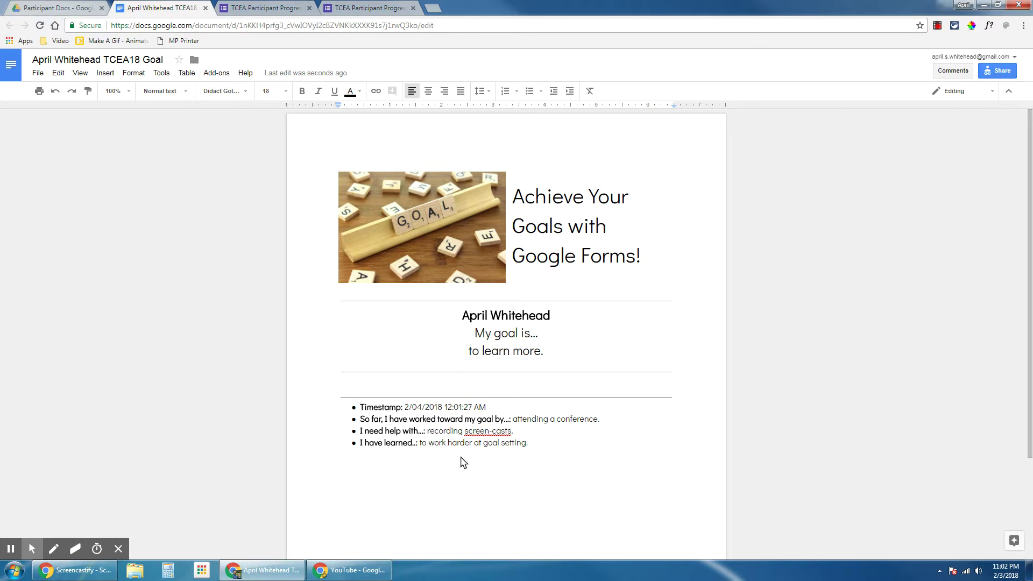
Step: Start another response: 'installing screencastify for Chrome', 'setting up my microphone', 'that audio is important'
click(342, 7)
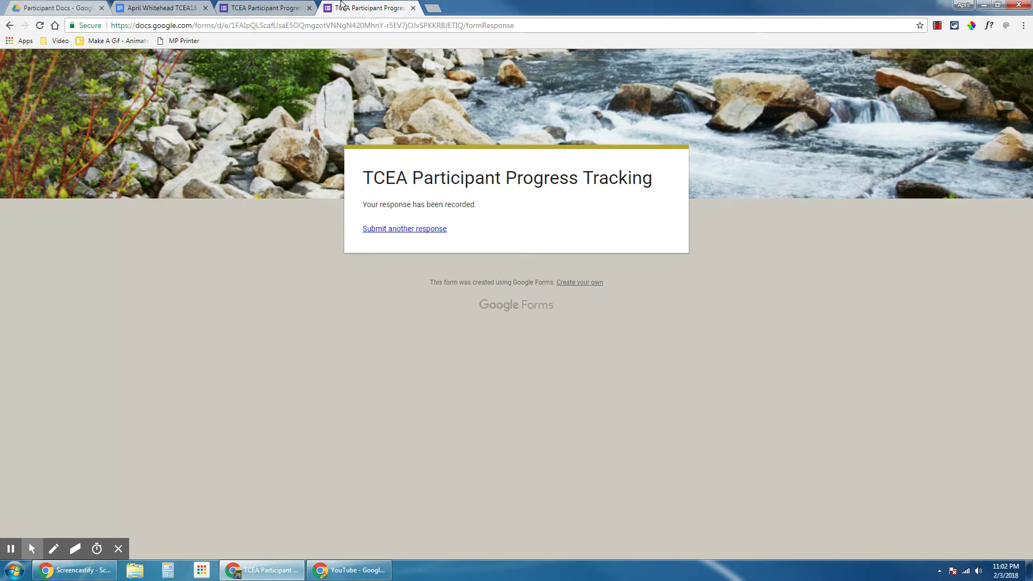
click(403, 230)
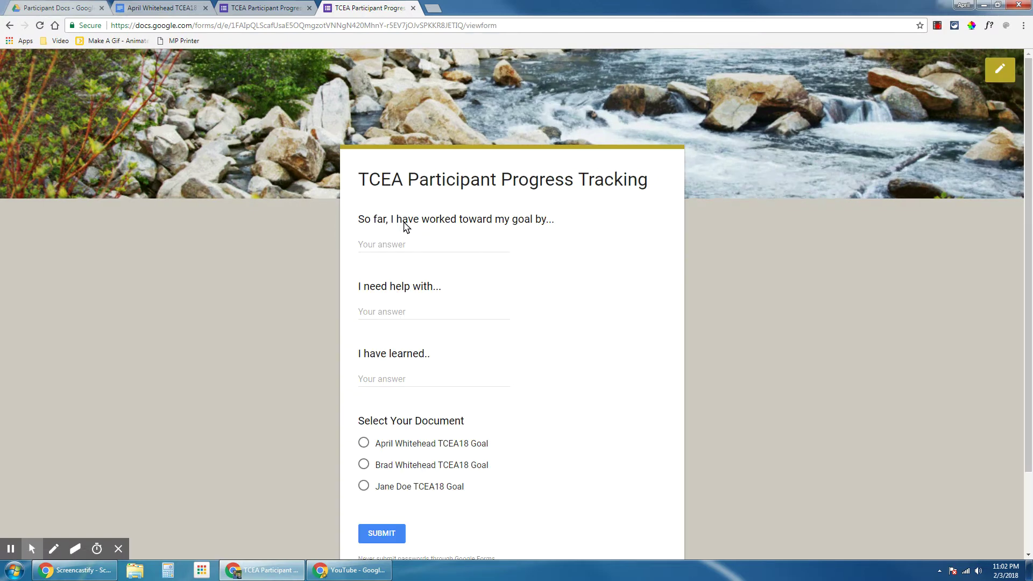
click(399, 241)
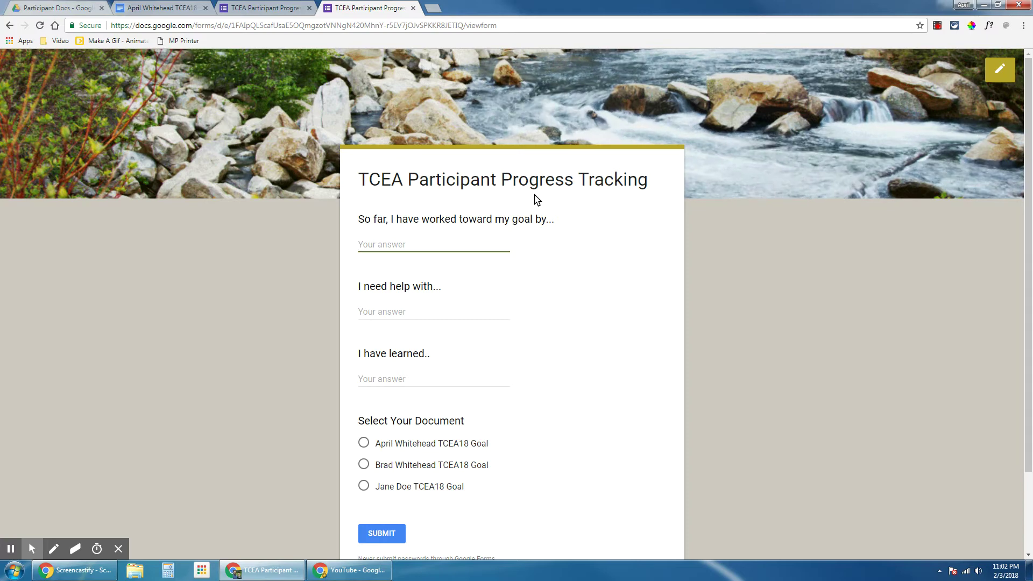
text(installing scree)
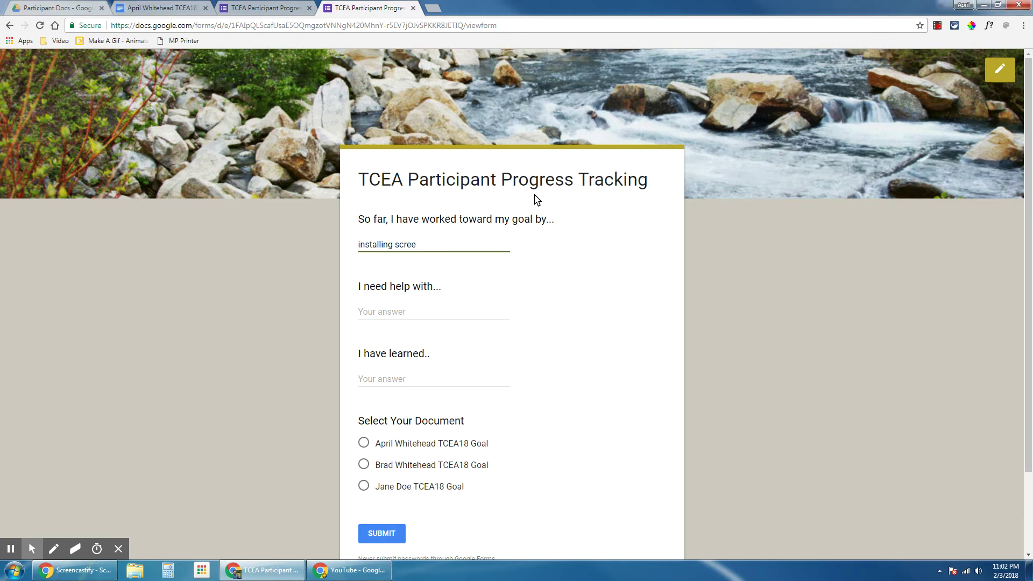
text(ncastify for Chrome.)
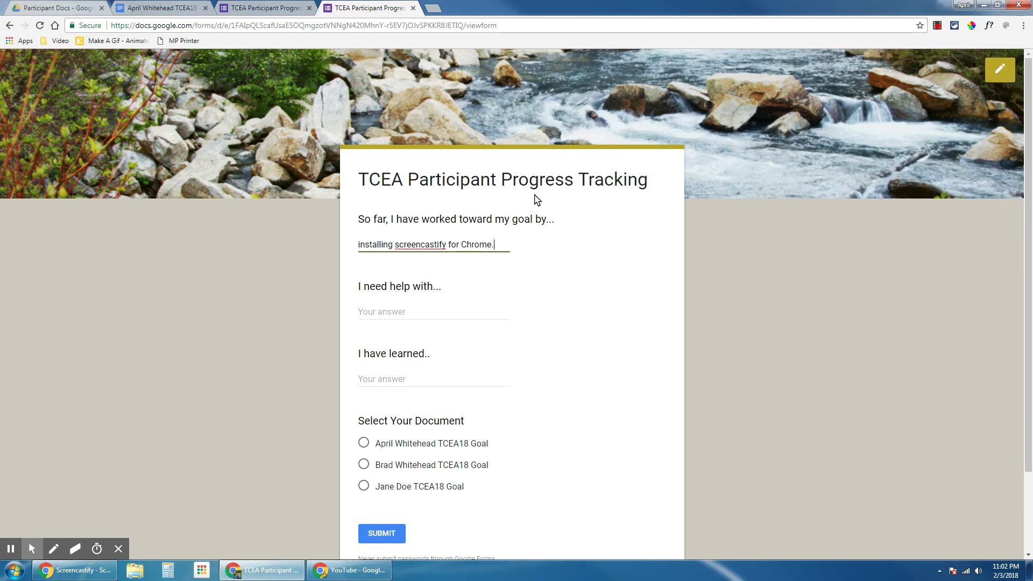
click(426, 311)
text(setting up my microphone.)
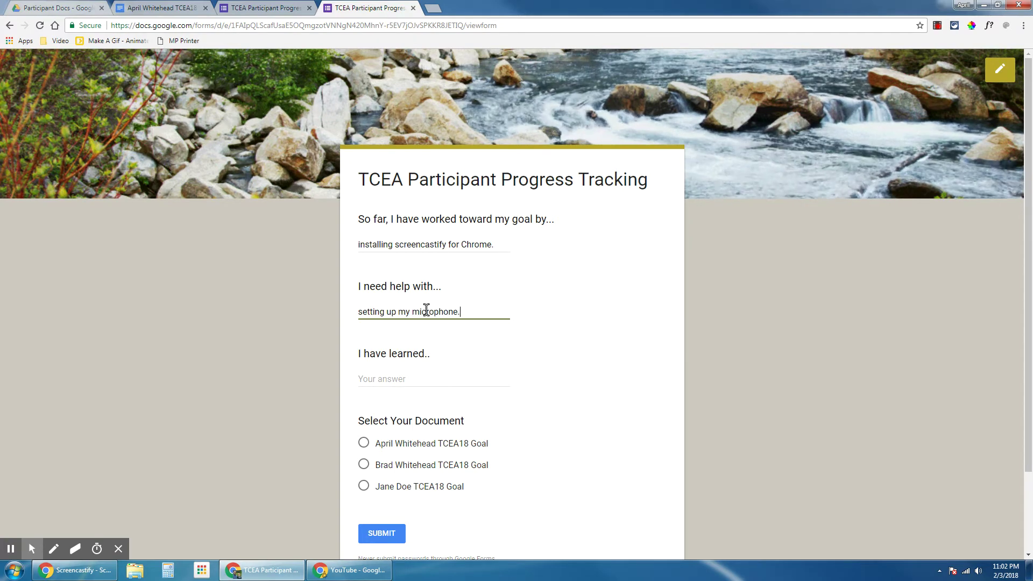
click(444, 379)
text(to)
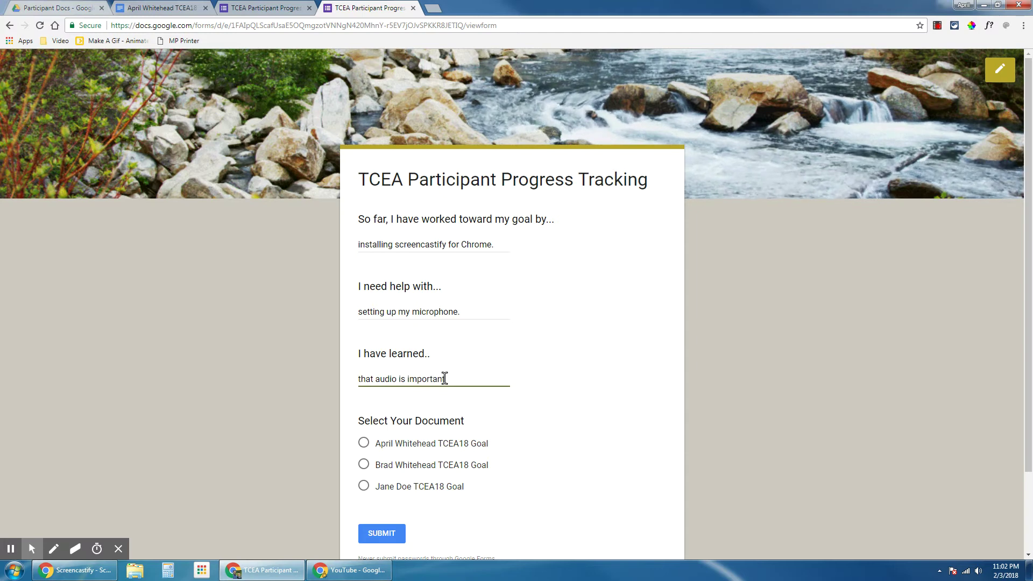
Step: Pick the first participant's goal doc, submit the response, and return to the Doc tab
click(366, 446)
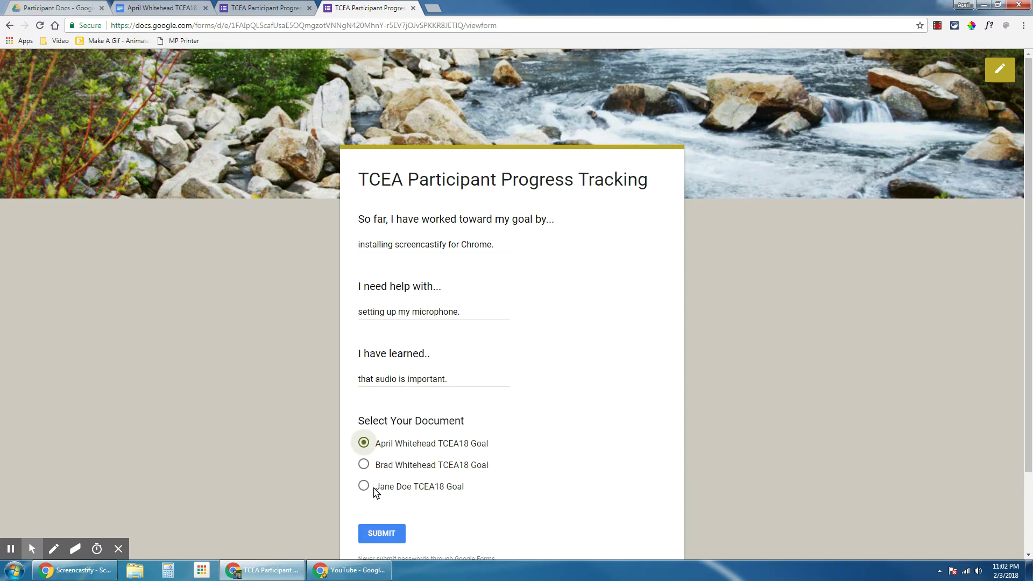
click(389, 533)
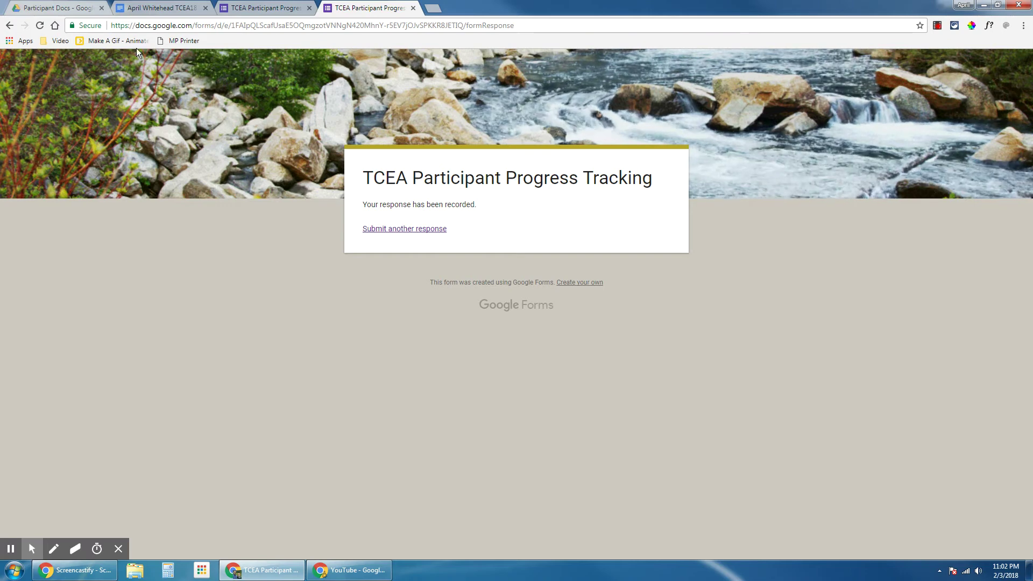
click(179, 5)
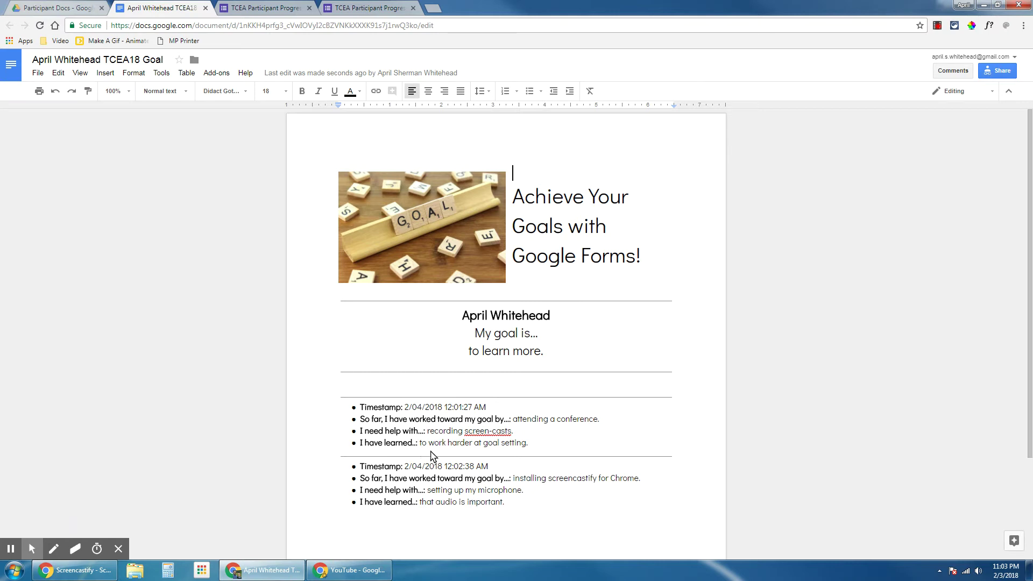
Step: Scroll the goal doc to see the 12:02:38 AM entry beneath the 12:01:27 AM one
scroll(438, 458, down, 1)
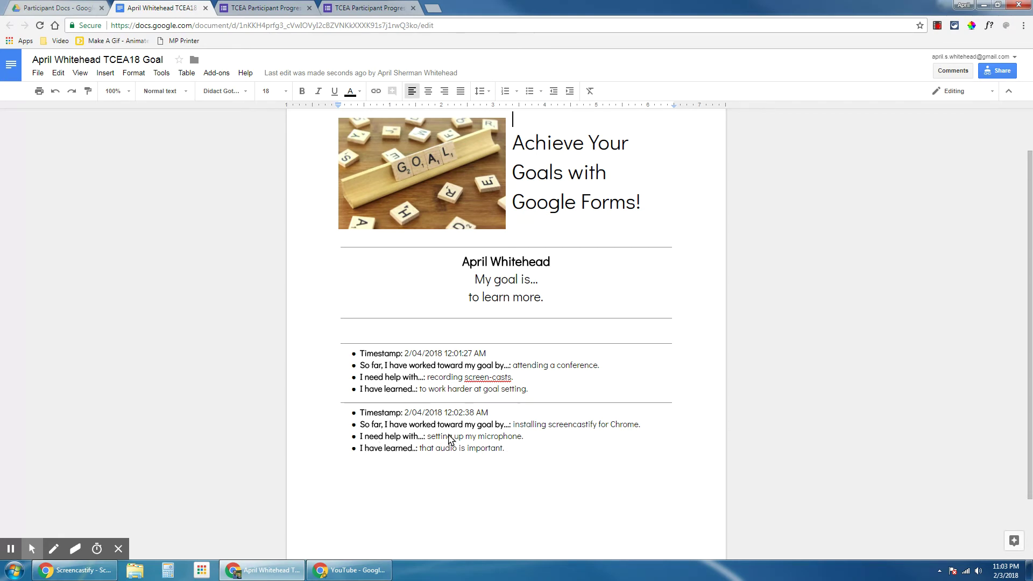
scroll(498, 364, up, 1)
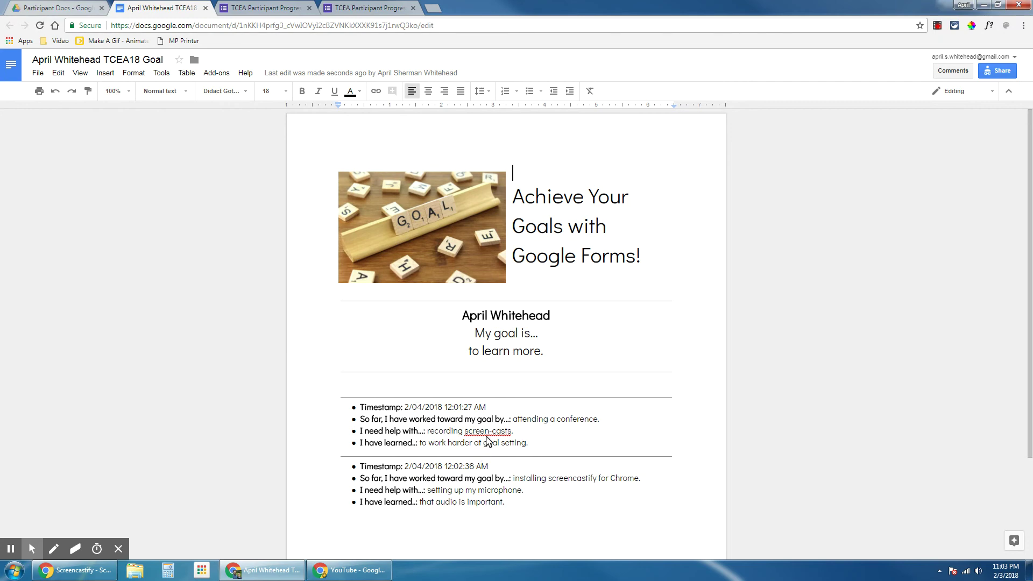
Step: Switch back to the form's 'response has been recorded' confirmation tab
click(370, 6)
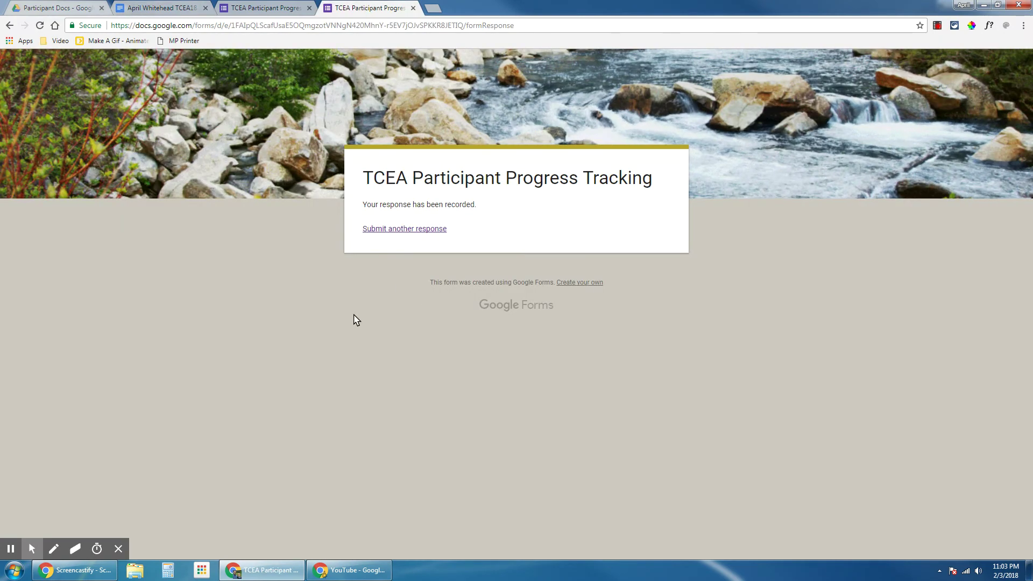